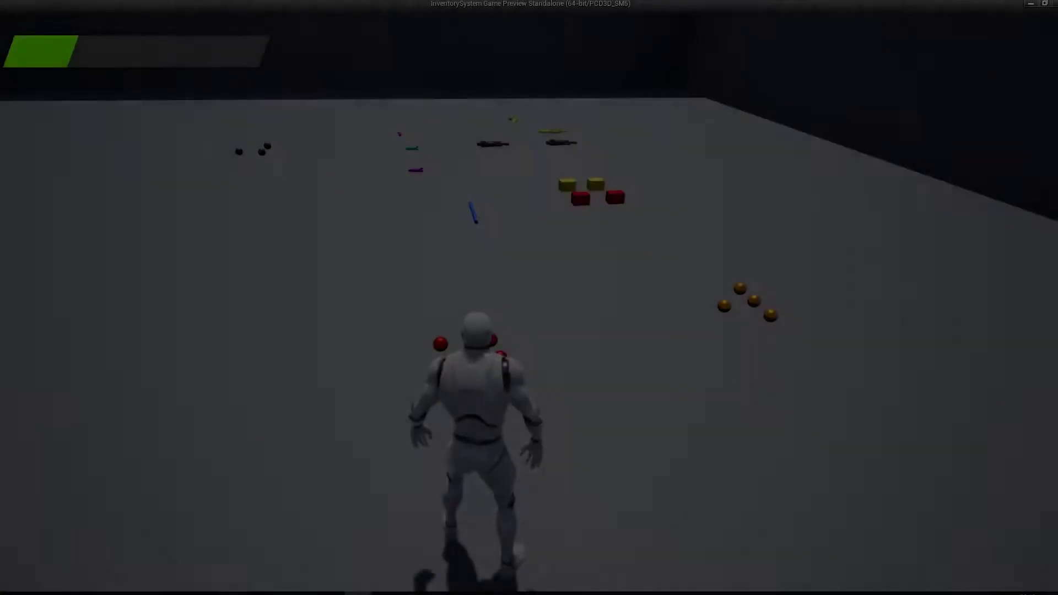
Pick up the five apples and move them to another inventory slot.
key(Tab)
key(Tab)
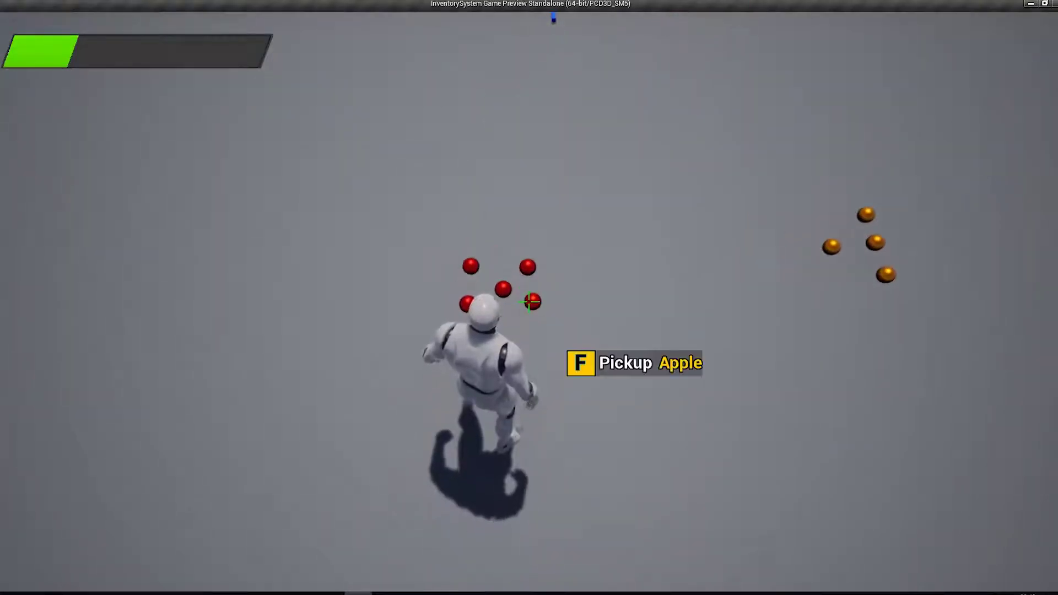
key(f)
key(f)
key(f)
key(f)
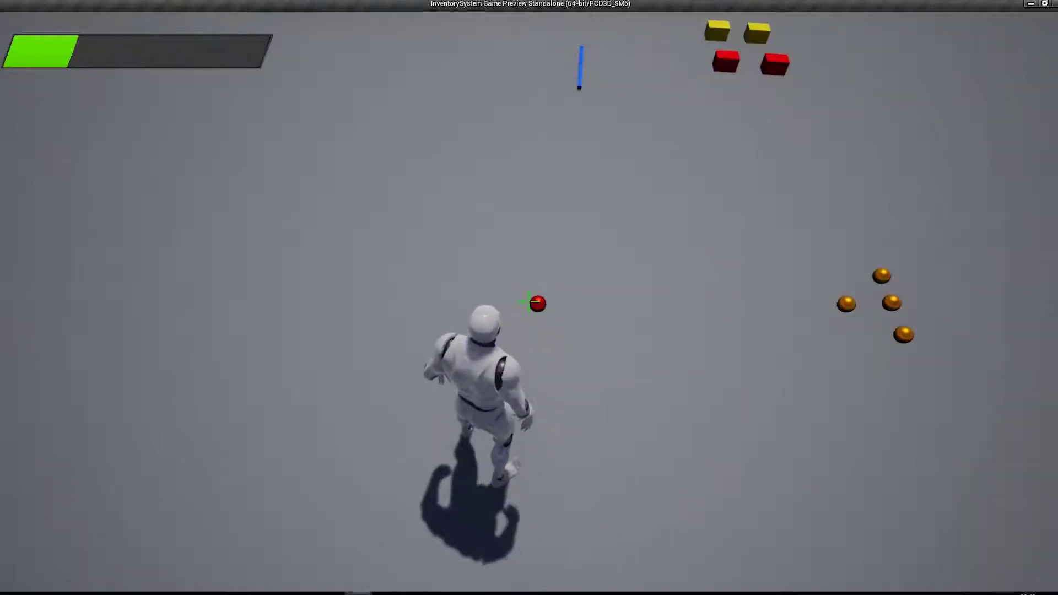
key(Tab)
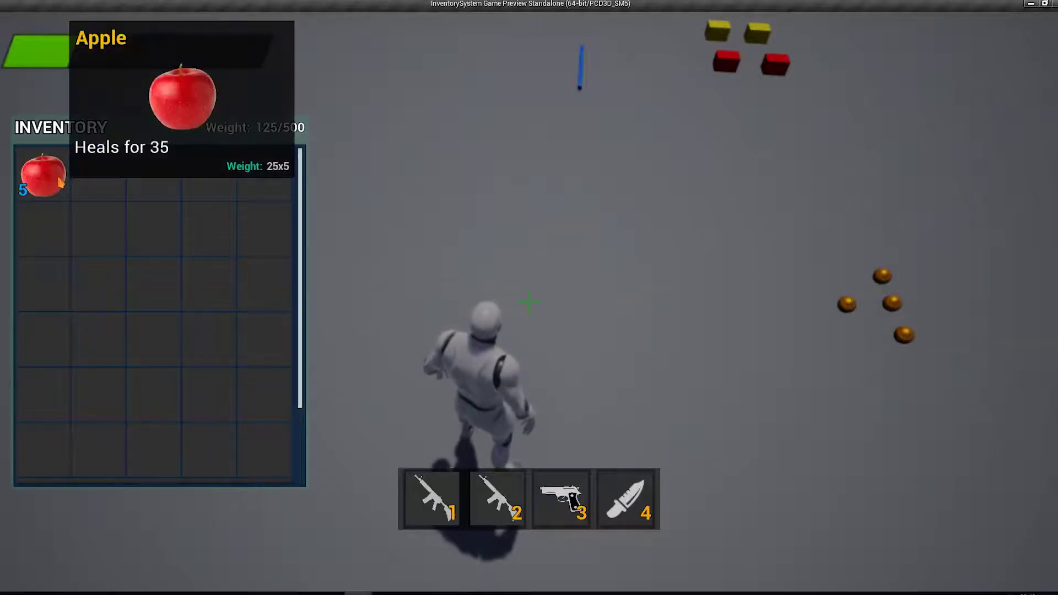
drag(44, 176, 155, 229)
key(Tab)
Pick up the four oranges and check them in the inventory.
key(w)
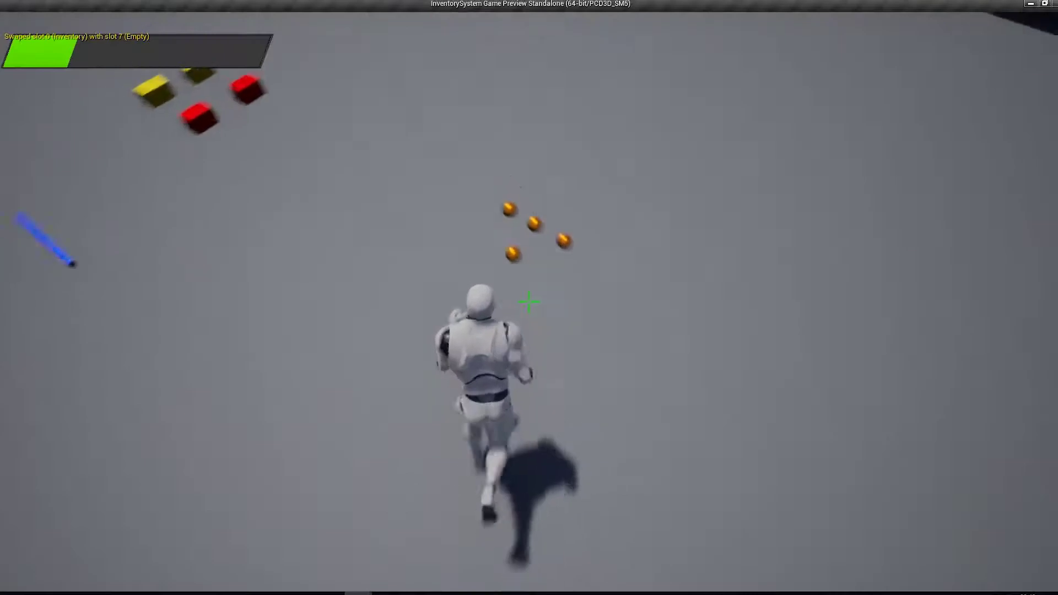
key(f)
key(f)
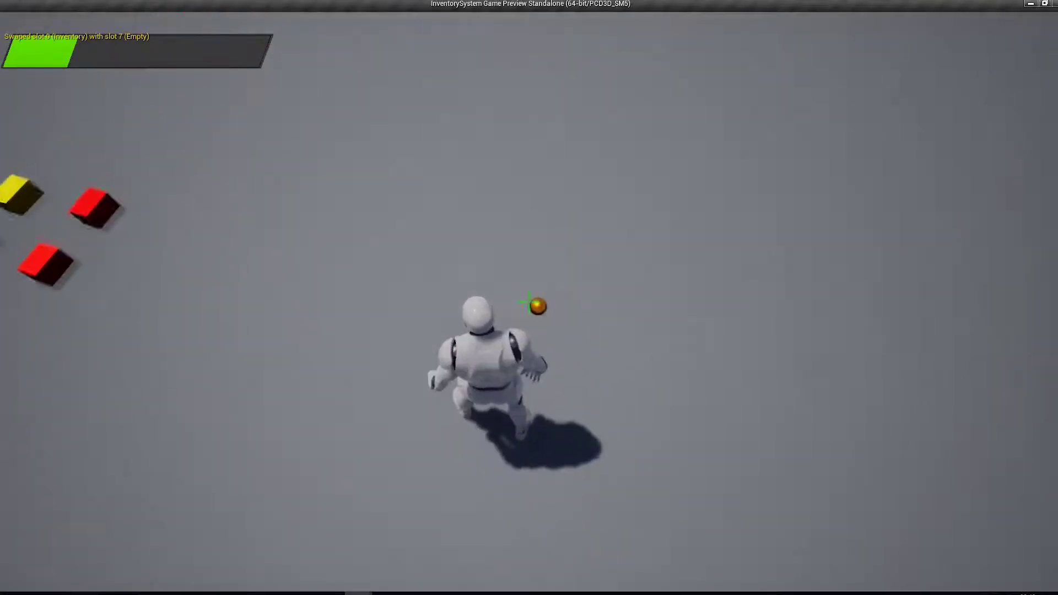
key(w)
key(Tab)
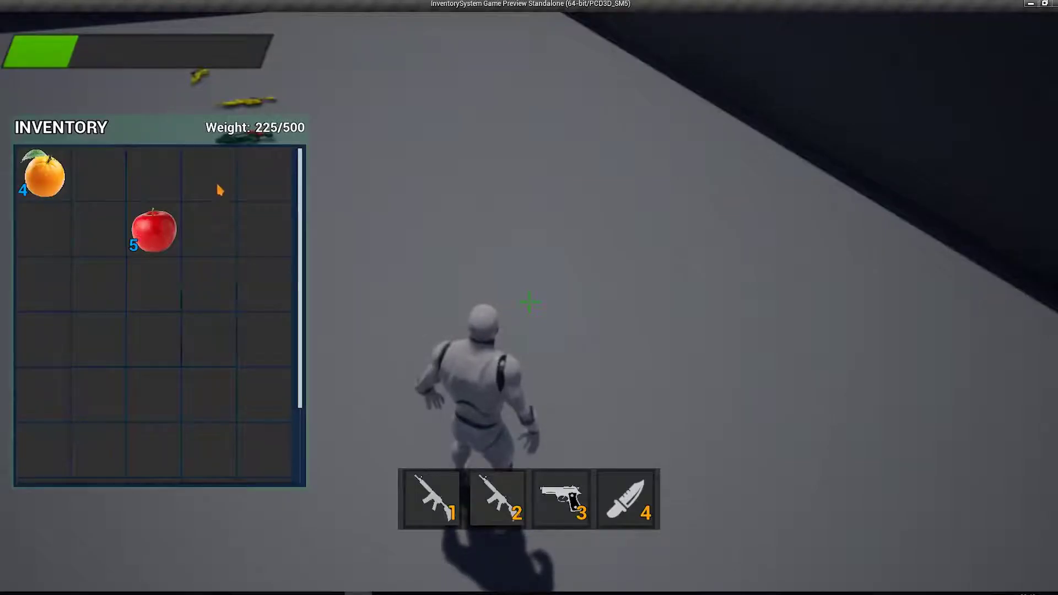
Swap the apple and orange grid slots, then drop 2 oranges into the world.
drag(44, 176, 154, 176)
drag(161, 231, 155, 175)
drag(155, 231, 553, 242)
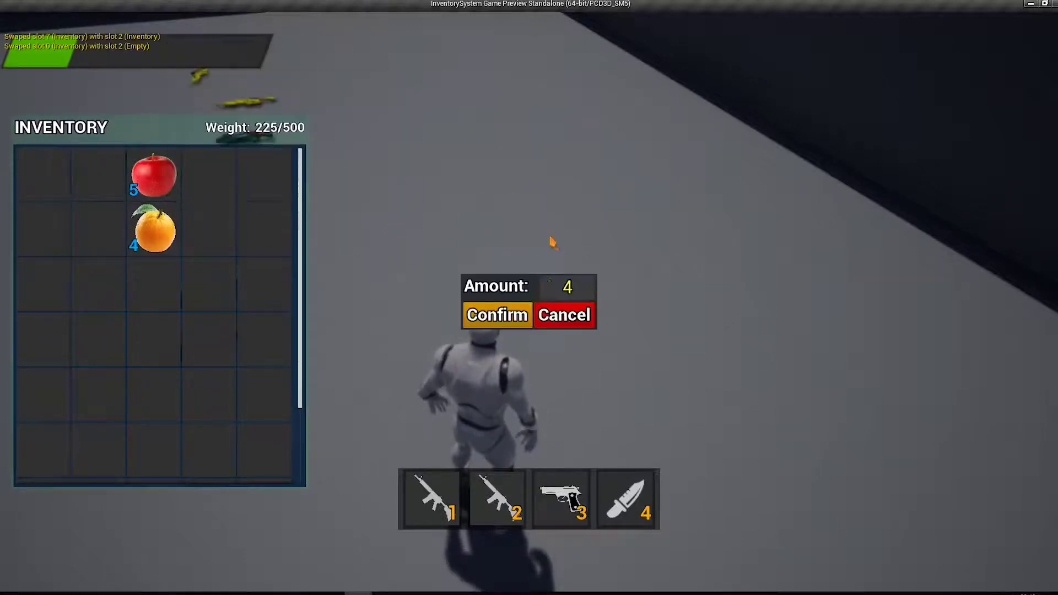
click(522, 319)
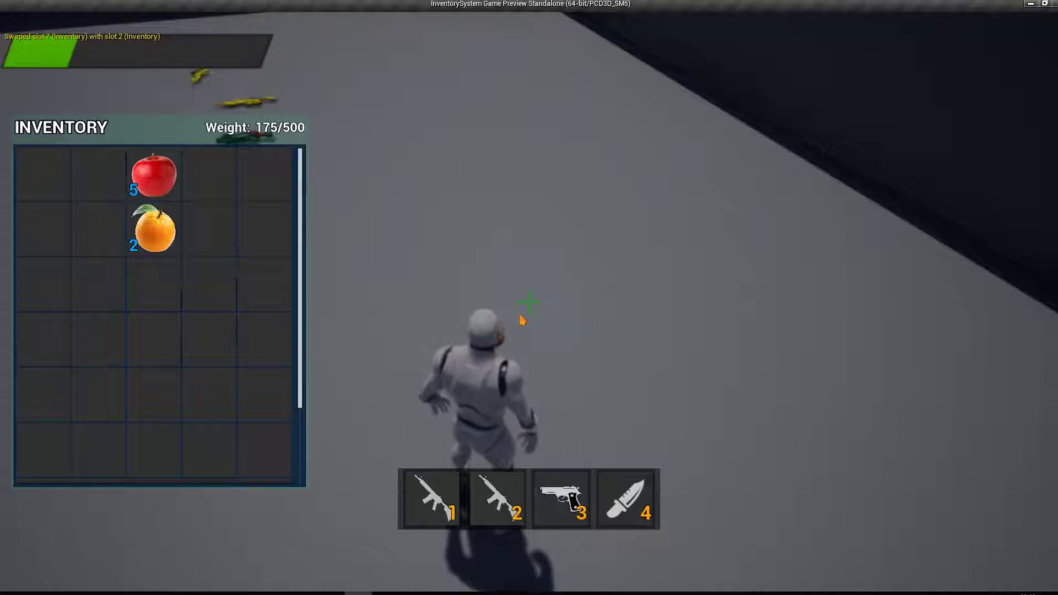
key(Tab)
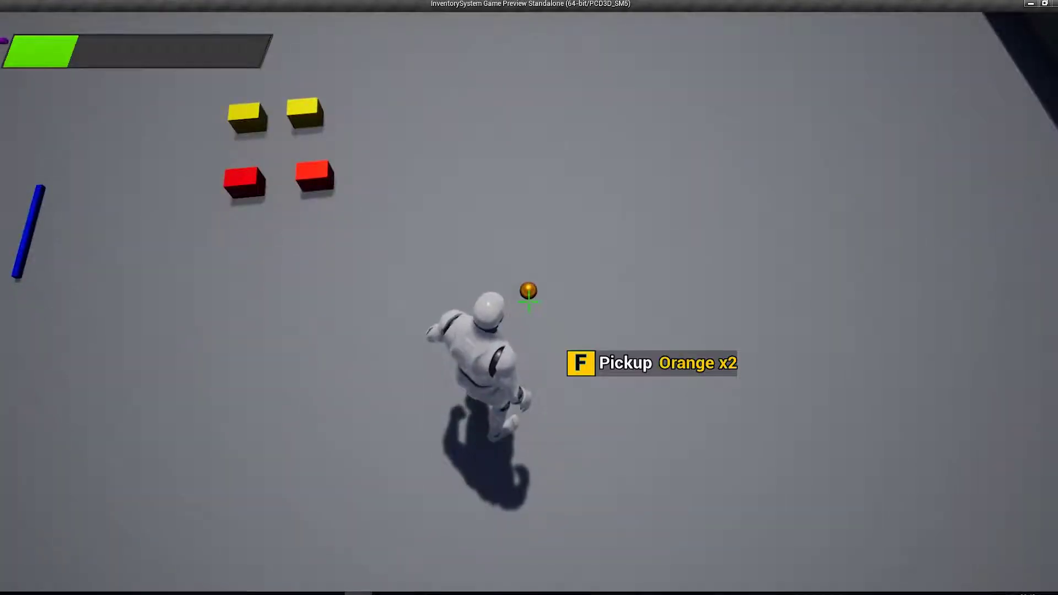
Pick up the two oranges, the ammo boxes, the melee weapon and the grenade launcher.
key(f)
key(Tab)
key(Tab)
key(w)
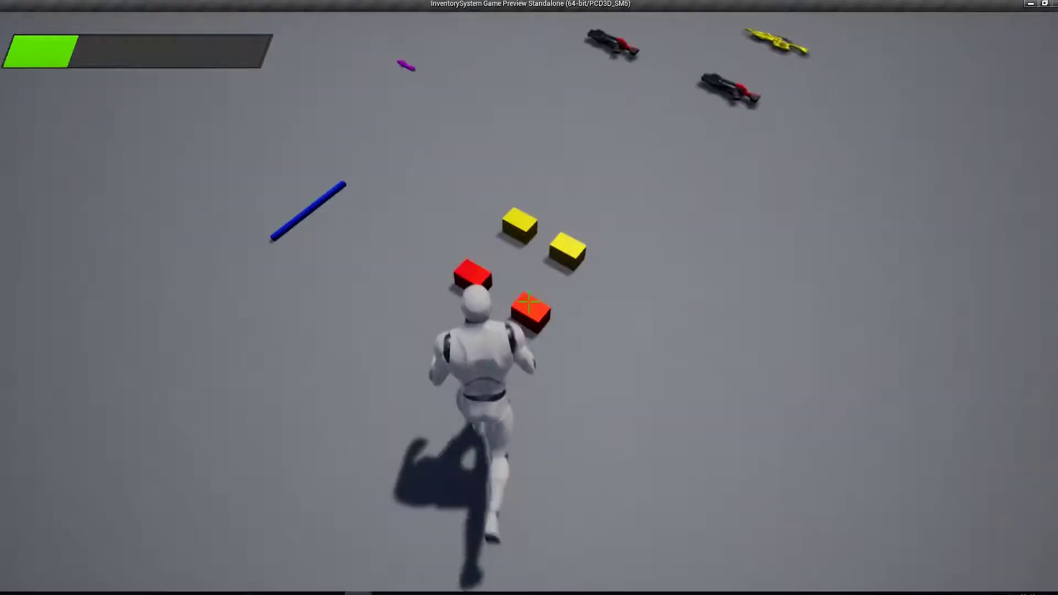
key(w)
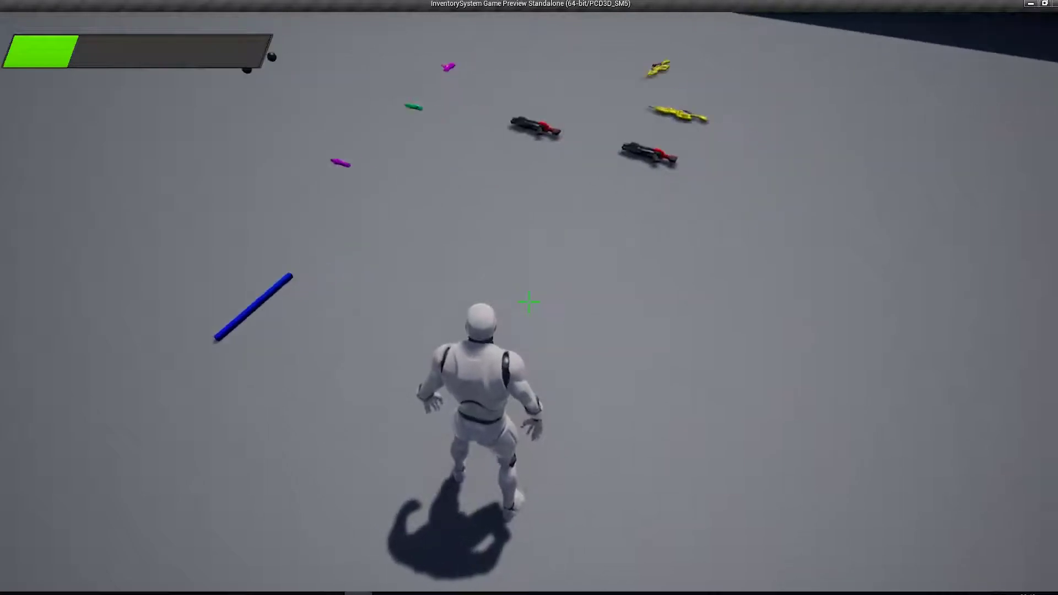
key(f)
key(w)
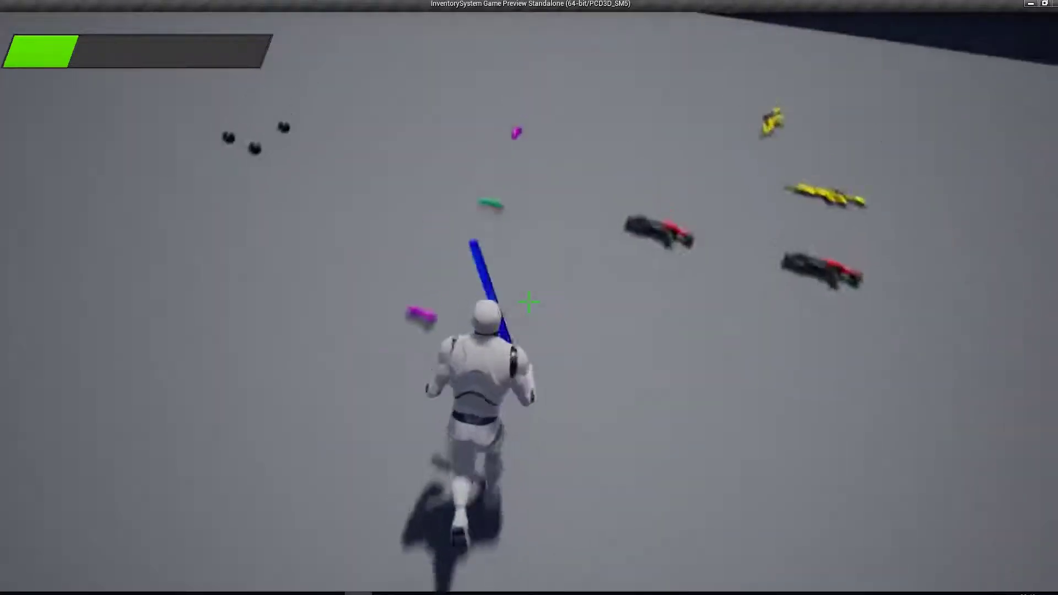
key(w)
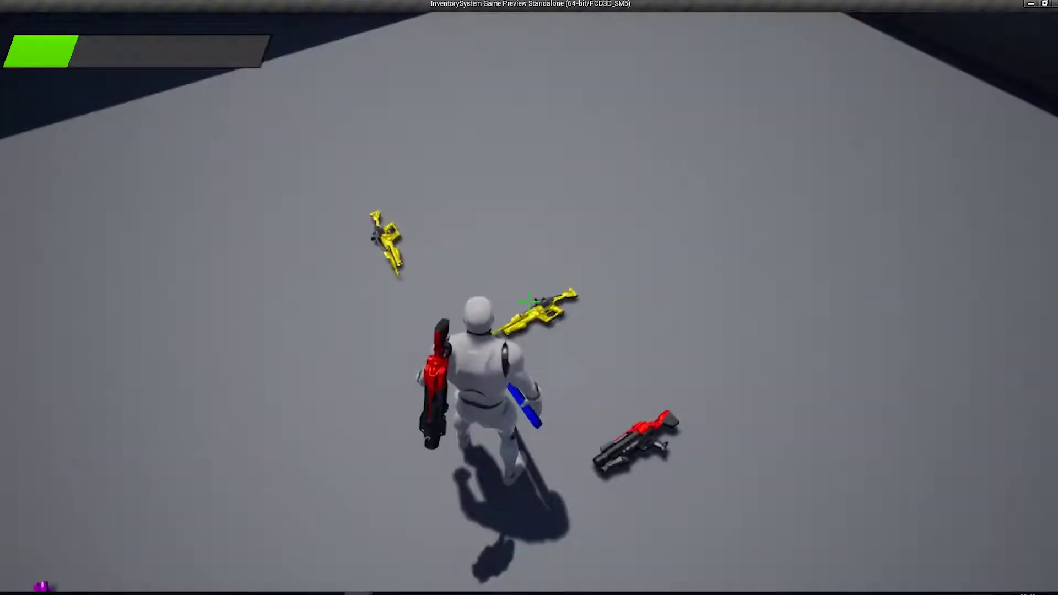
Swap weapon slots 1 and 2, then drop the grenade launcher from its slot.
key(i)
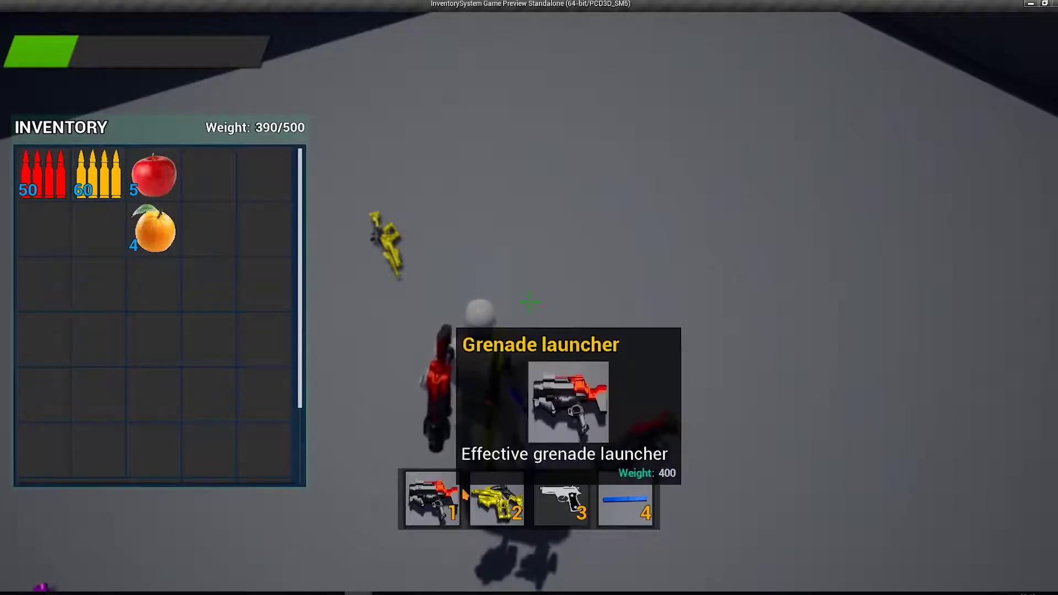
drag(433, 499, 497, 499)
drag(581, 369, 946, 336)
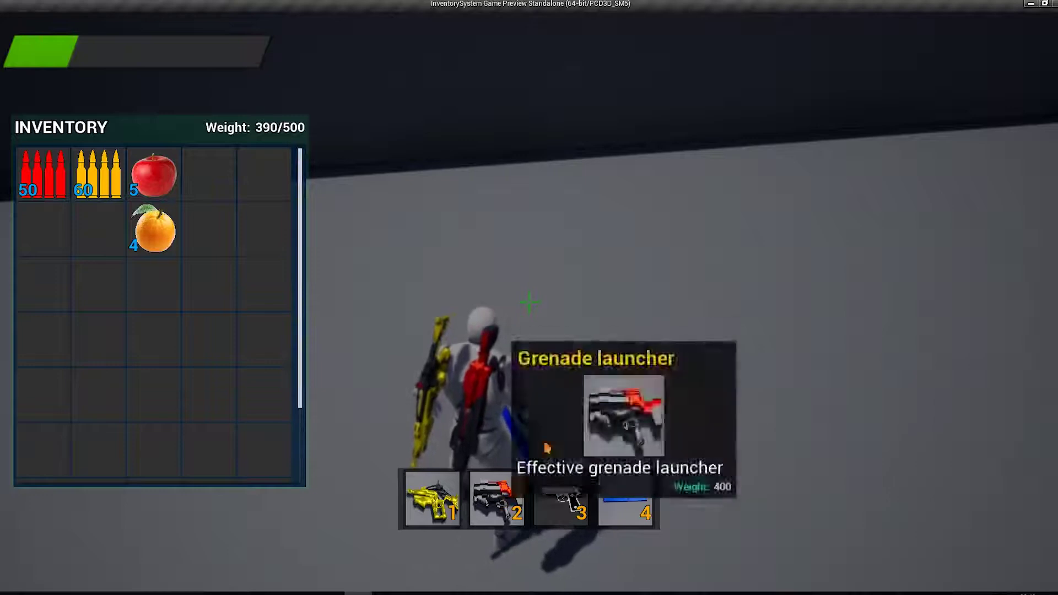
drag(496, 499, 671, 308)
Pick the grenade launcher back up and head toward the pistols.
key(i)
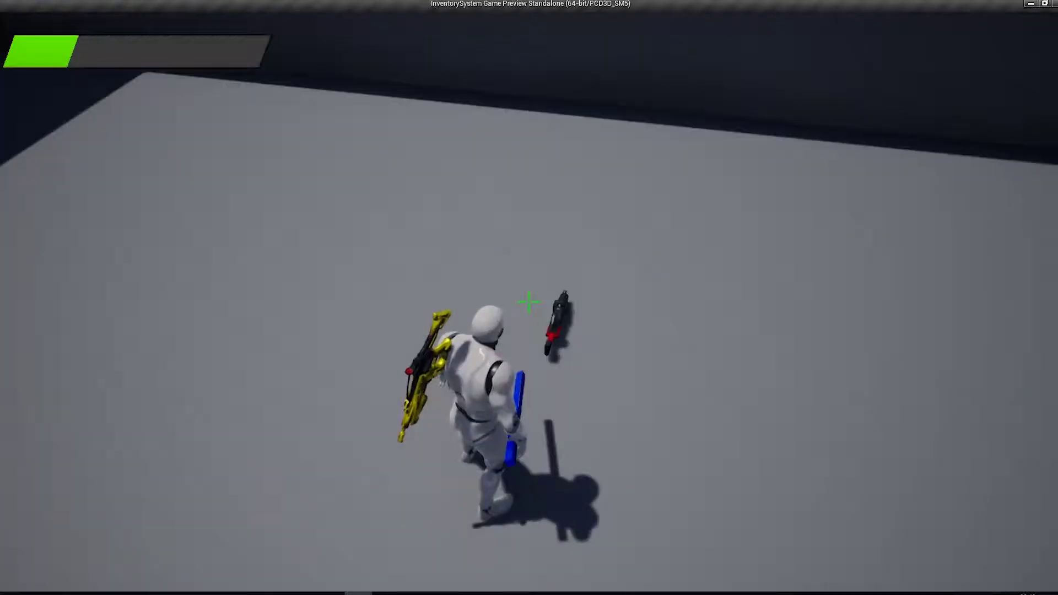
key(f)
key(w)
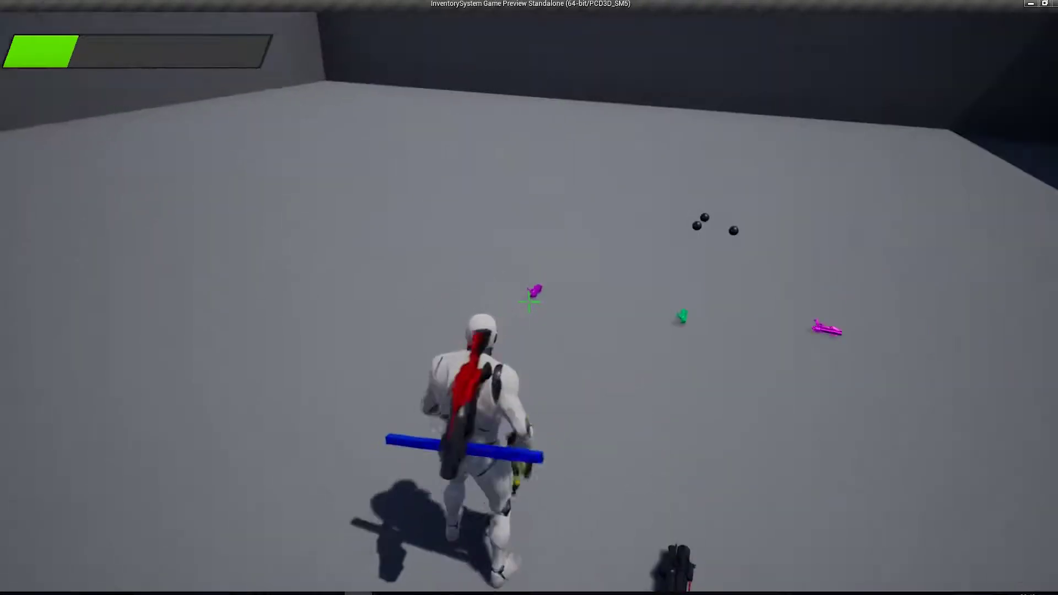
key(g)
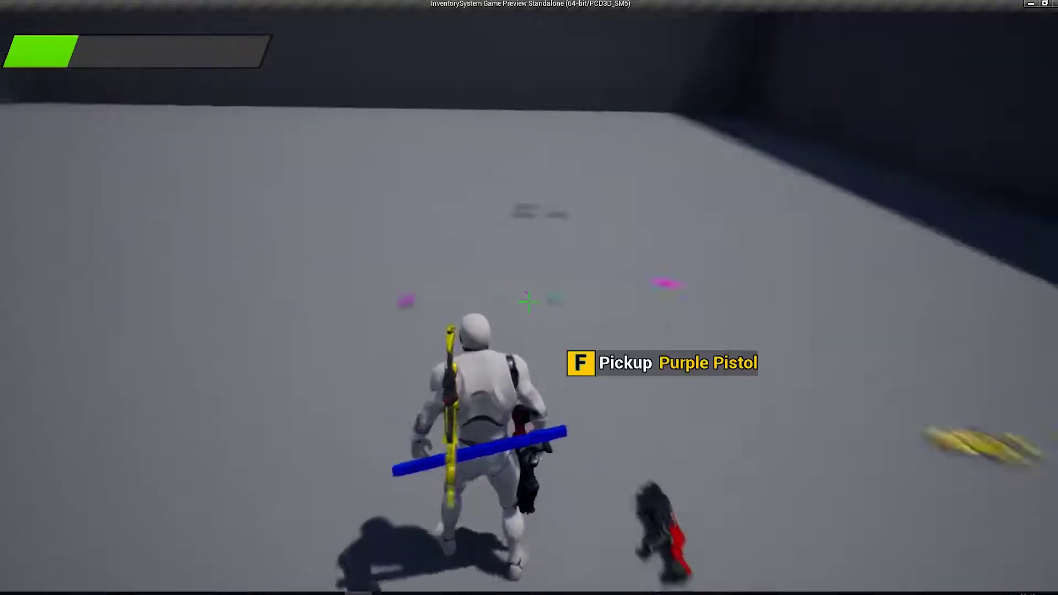
Collect the Green Pistol and frag grenades until the inventory reaches 490/500.
key(w)
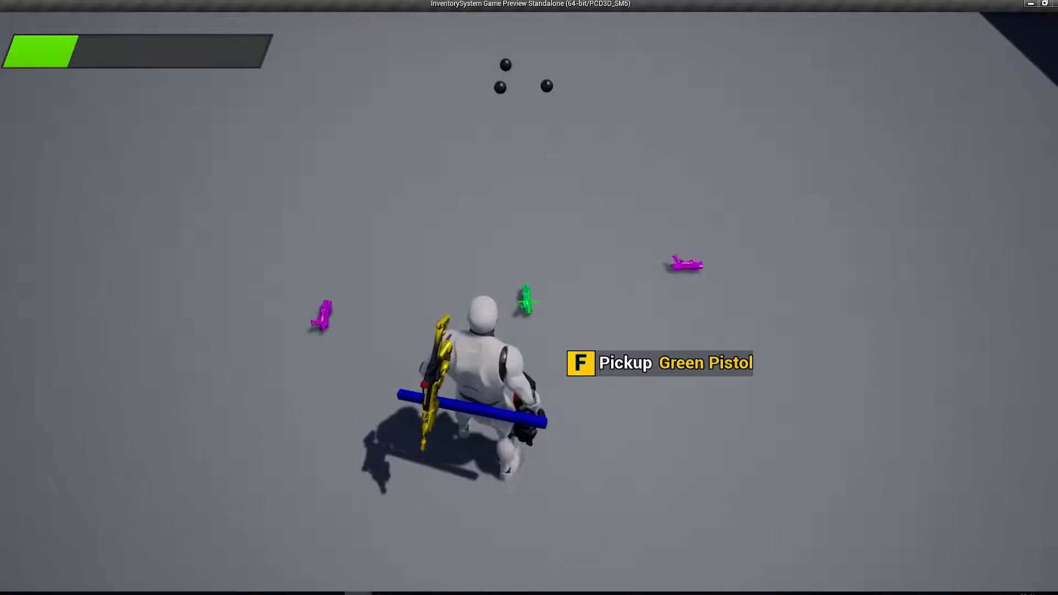
key(f)
key(w)
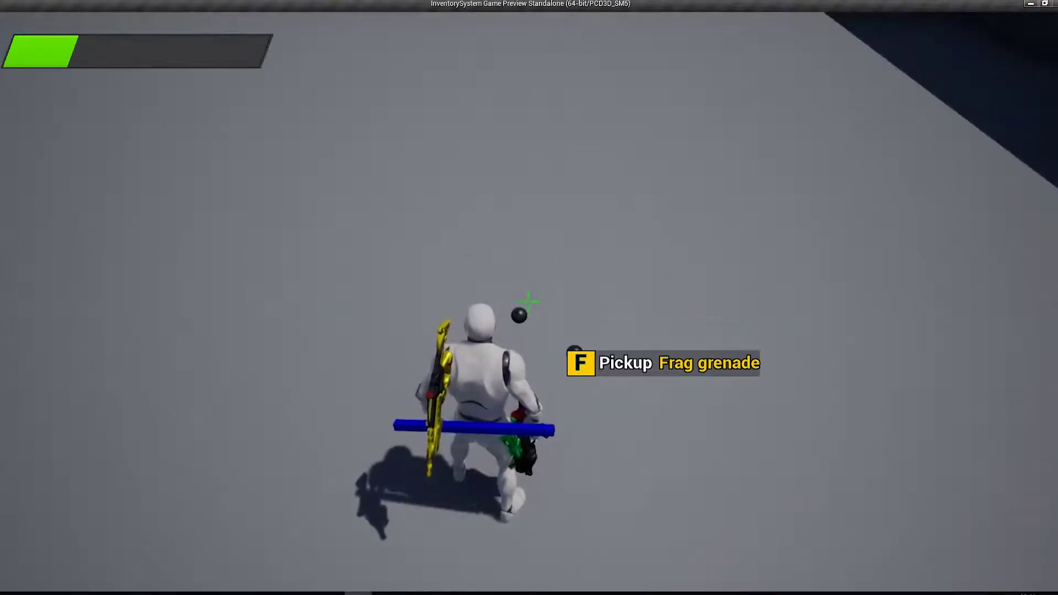
key(f)
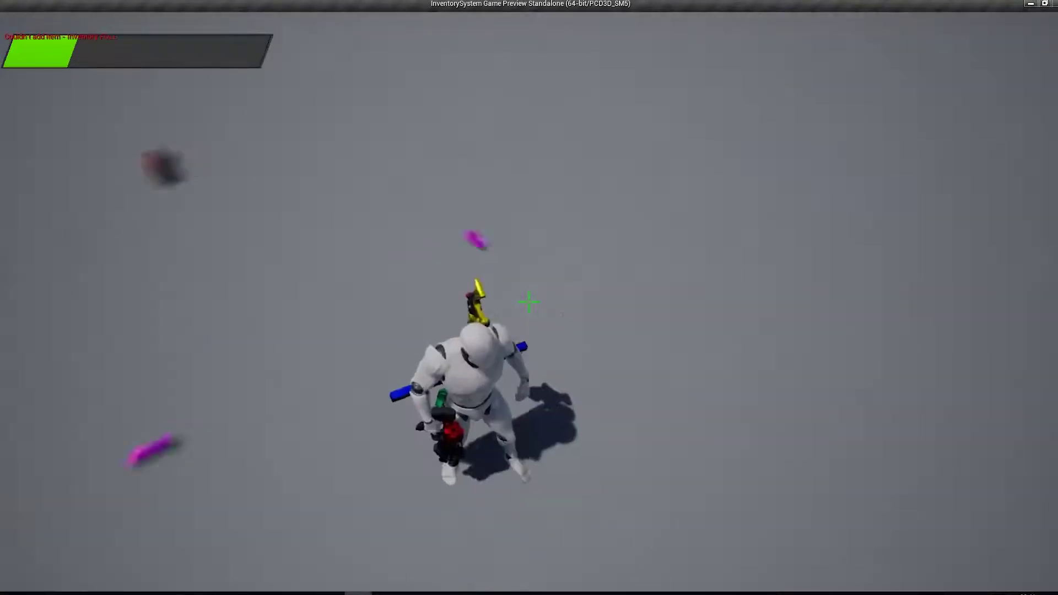
key(w)
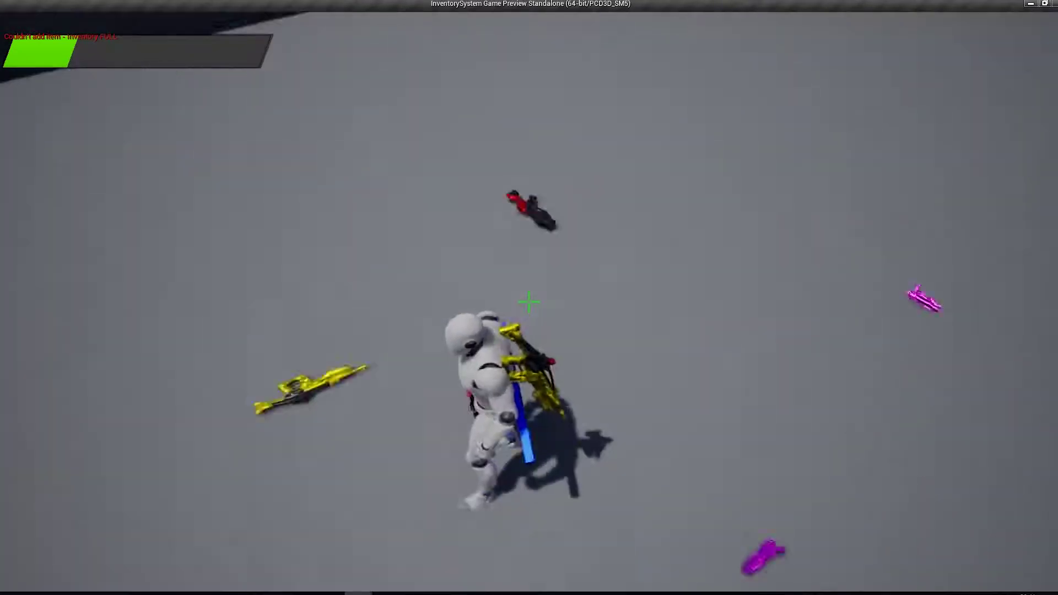
Drop the two frag grenades from the inventory.
key(i)
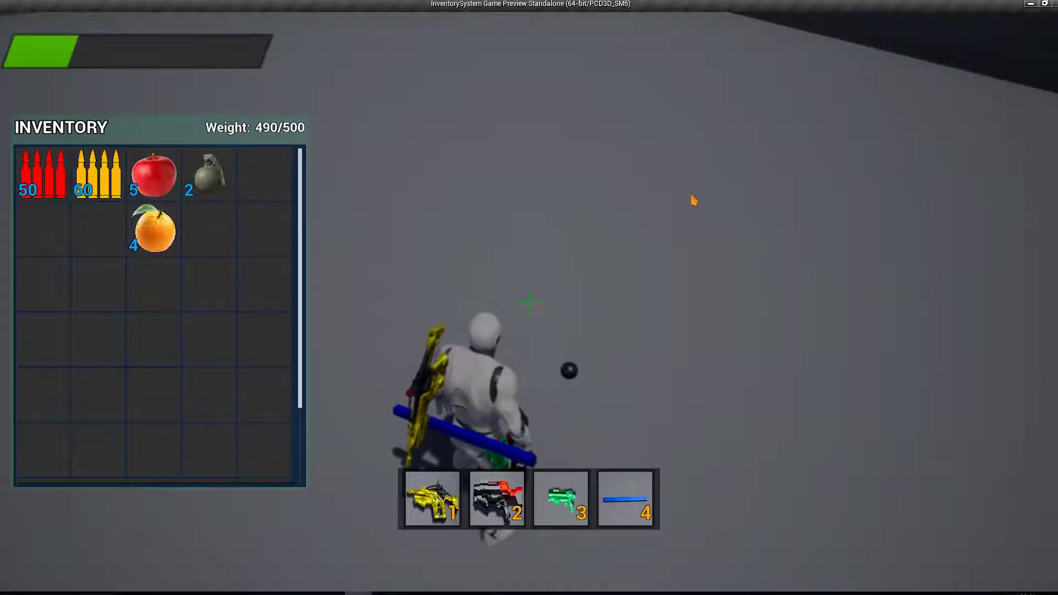
key(i)
key(w)
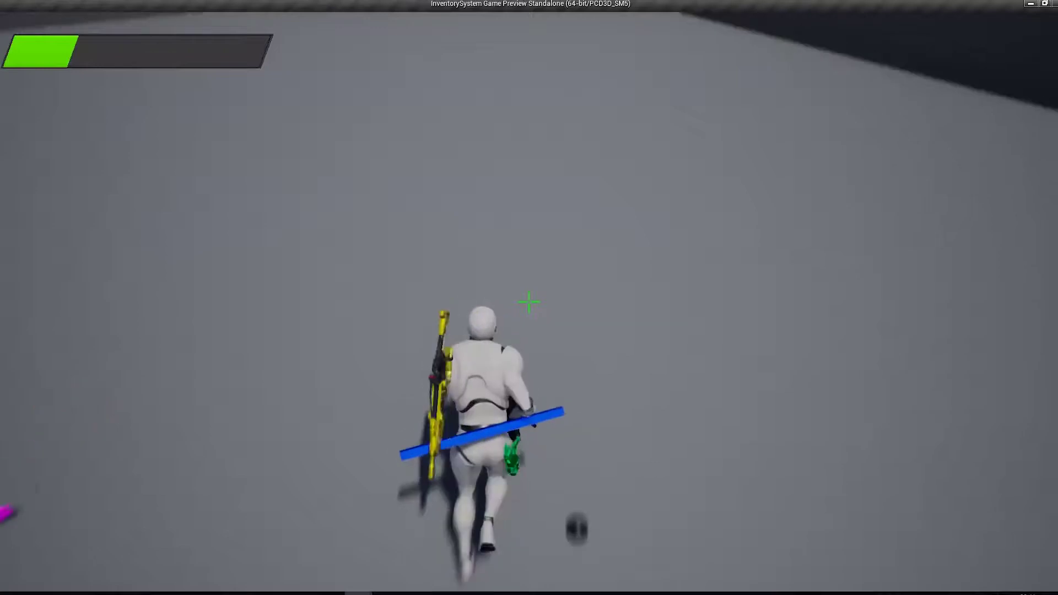
key(i)
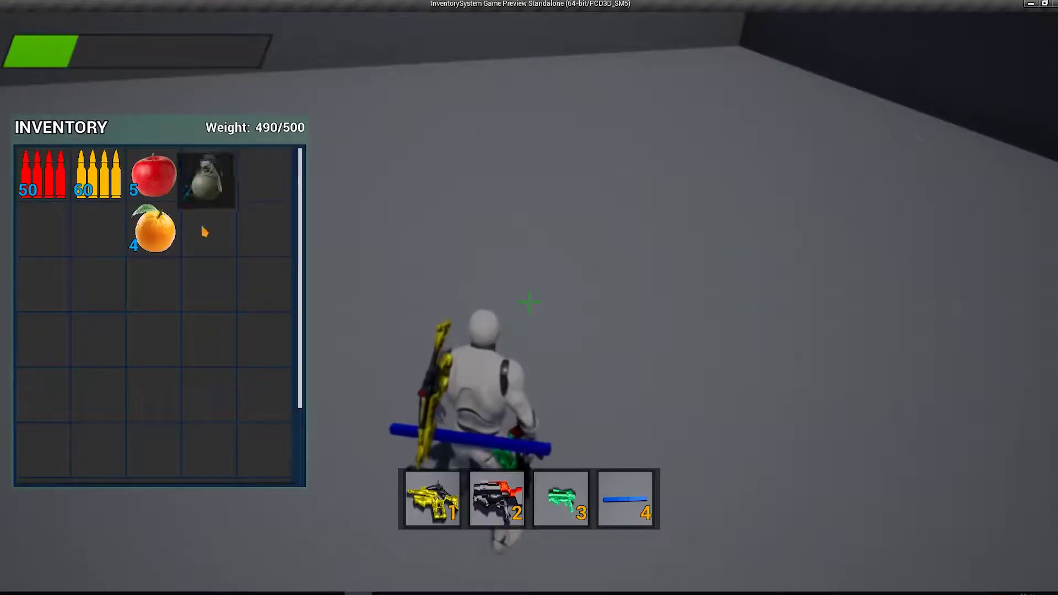
click(496, 315)
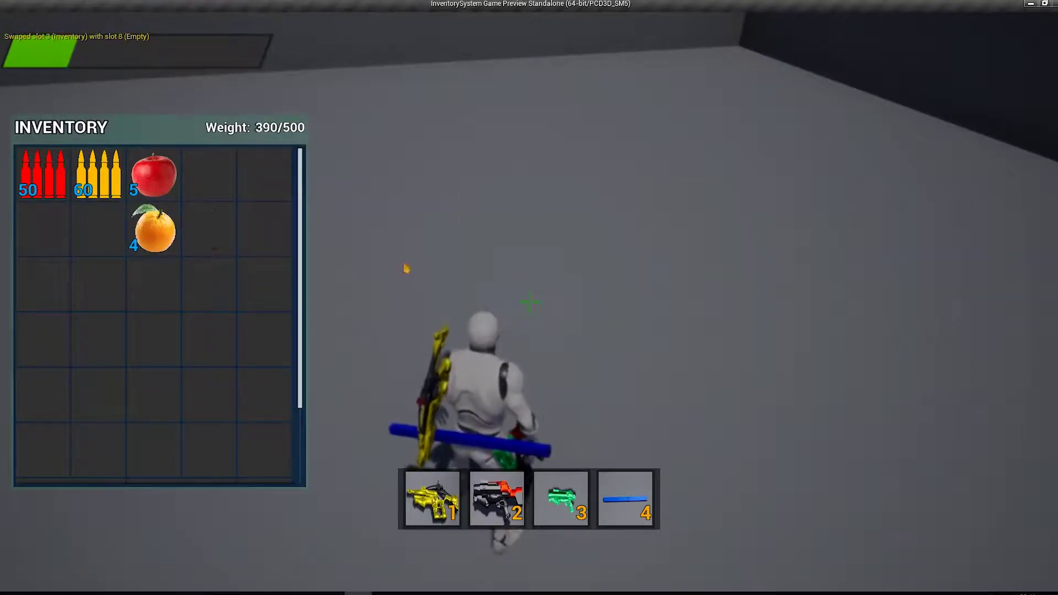
Drop all 5 apples onto the ground, then close the inventory.
drag(154, 175, 423, 228)
click(510, 312)
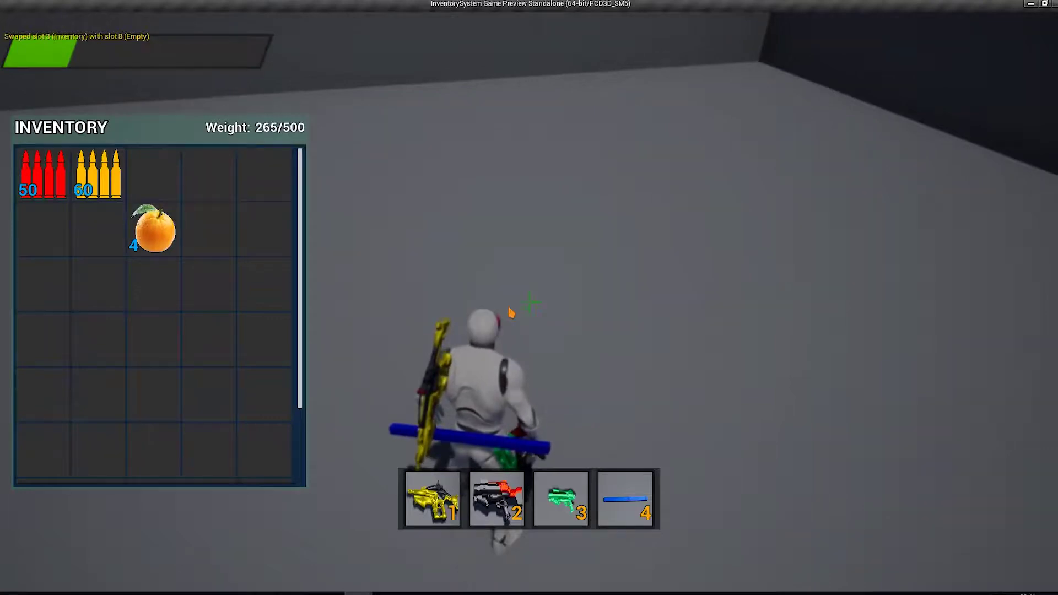
key(i)
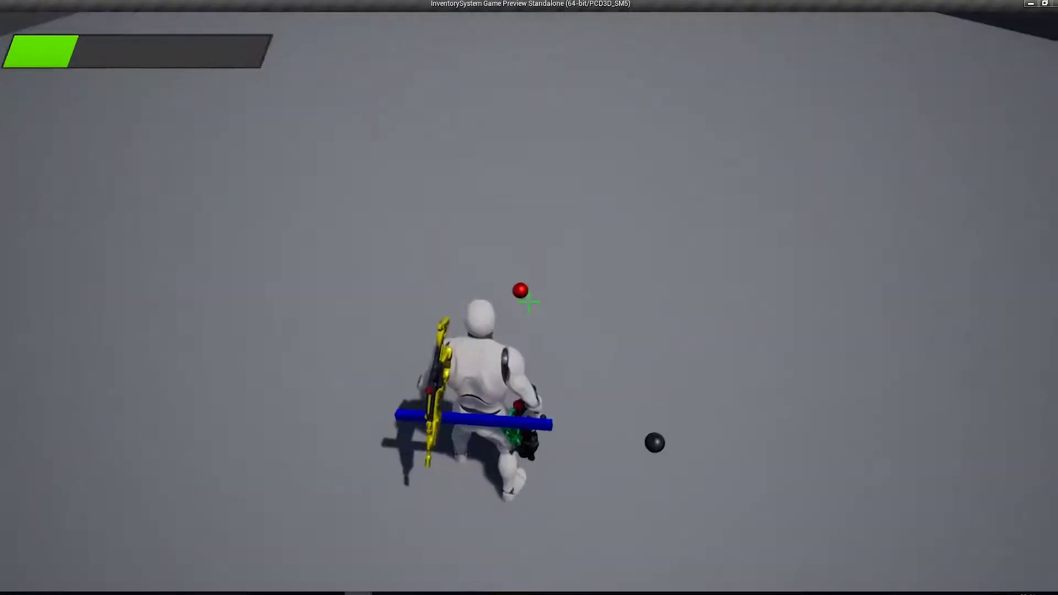
Pick up the 5 dropped apples and the two frag grenades, then check the inventory.
key(w)
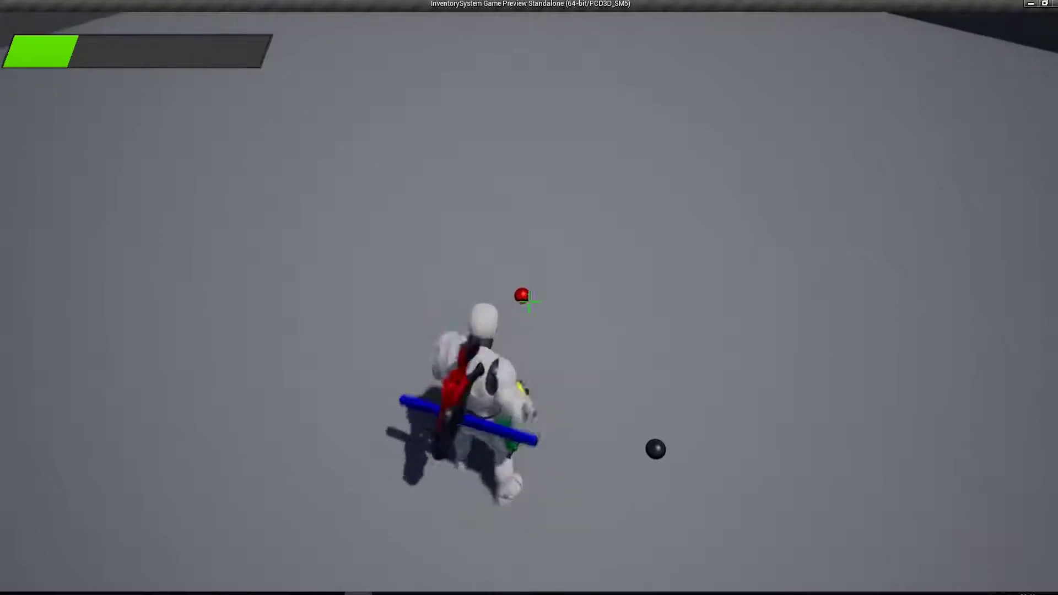
key(f)
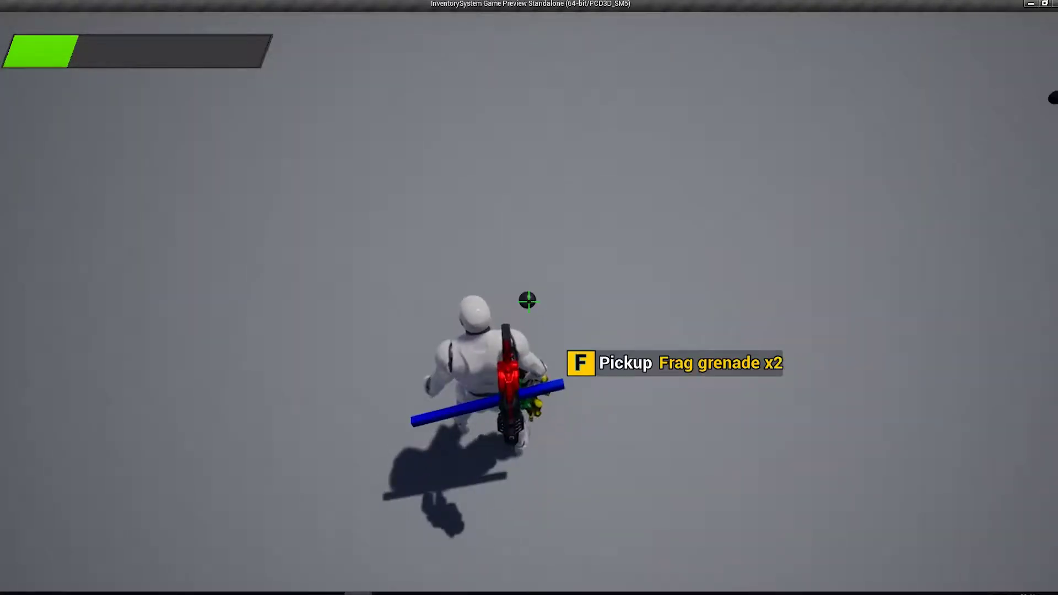
key(f)
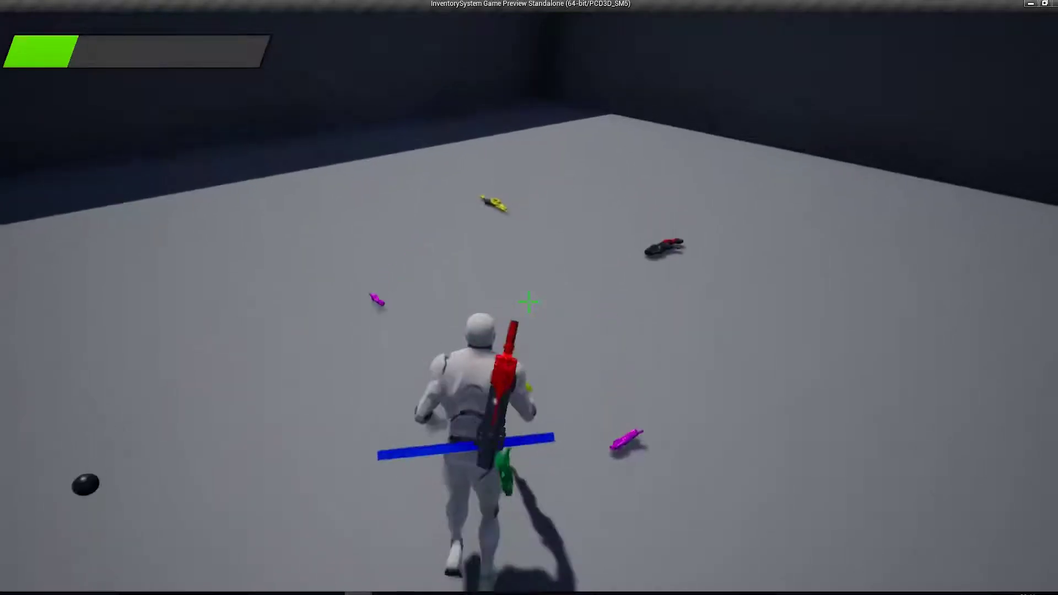
key(i)
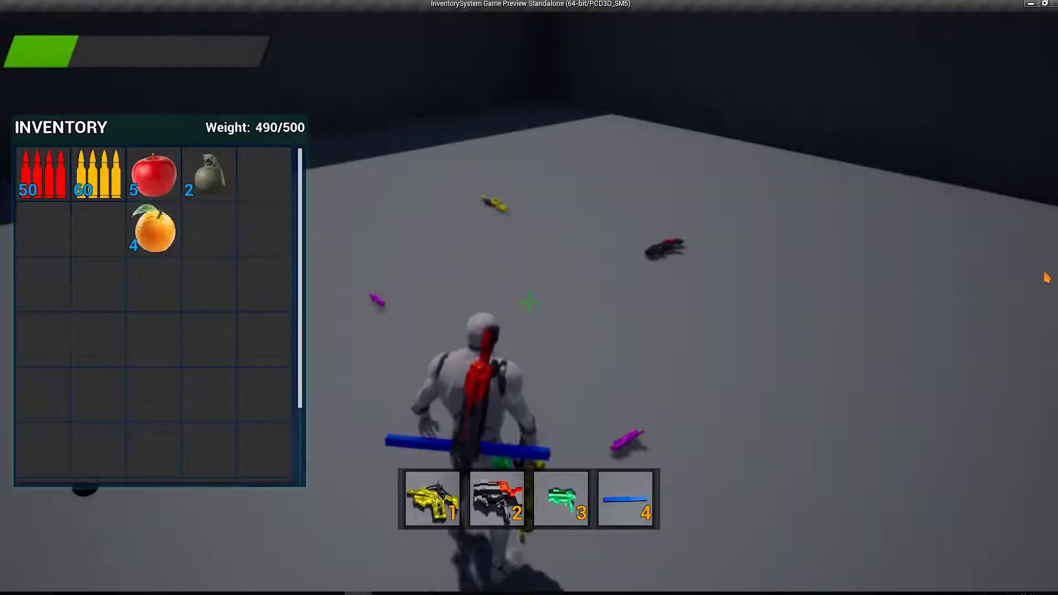
Drop the 60 rifle ammo and the 50-round ammo stacks into the world.
drag(561, 498, 262, 243)
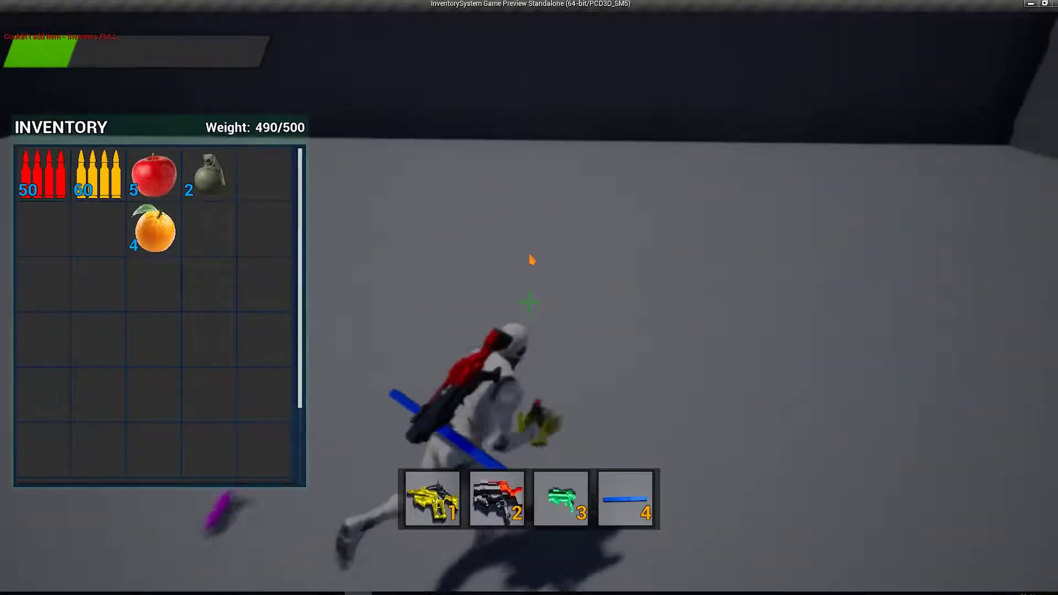
mouse_move(150, 189)
mouse_move(556, 504)
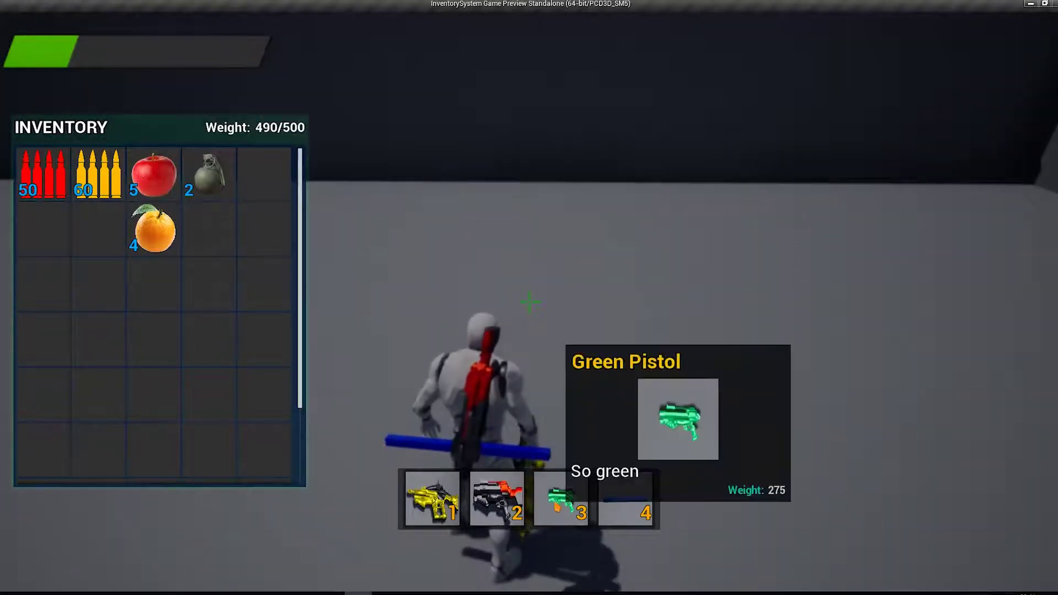
drag(98, 174, 508, 248)
click(513, 314)
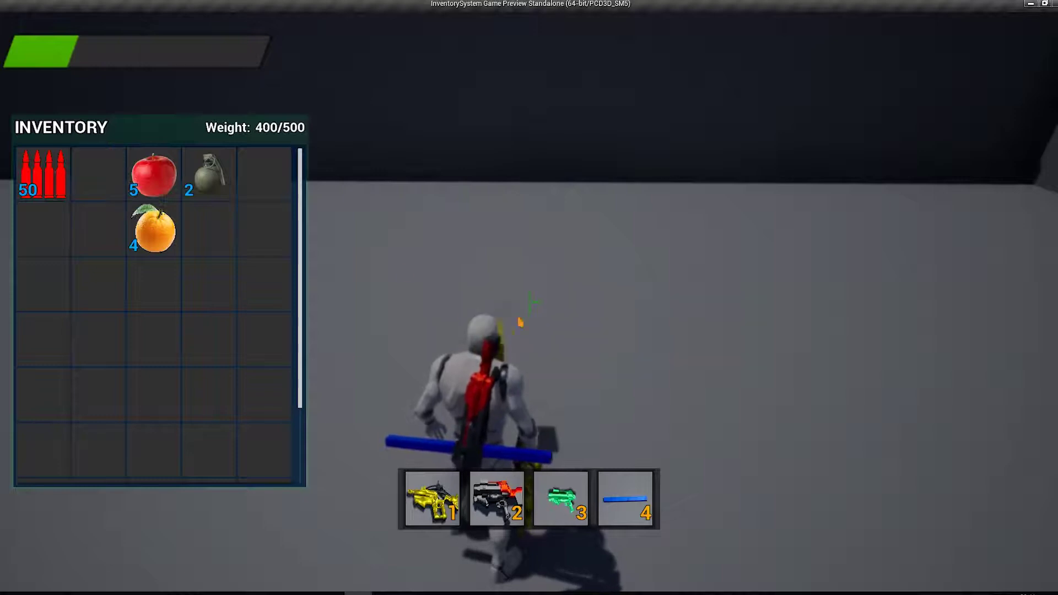
drag(41, 174, 470, 184)
click(496, 314)
Drop both frag grenades and move the Green Pistol from hotbar slot 3 into the grid.
mouse_move(561, 499)
mouse_down()
mouse_move(203, 342)
mouse_move(169, 285)
mouse_up()
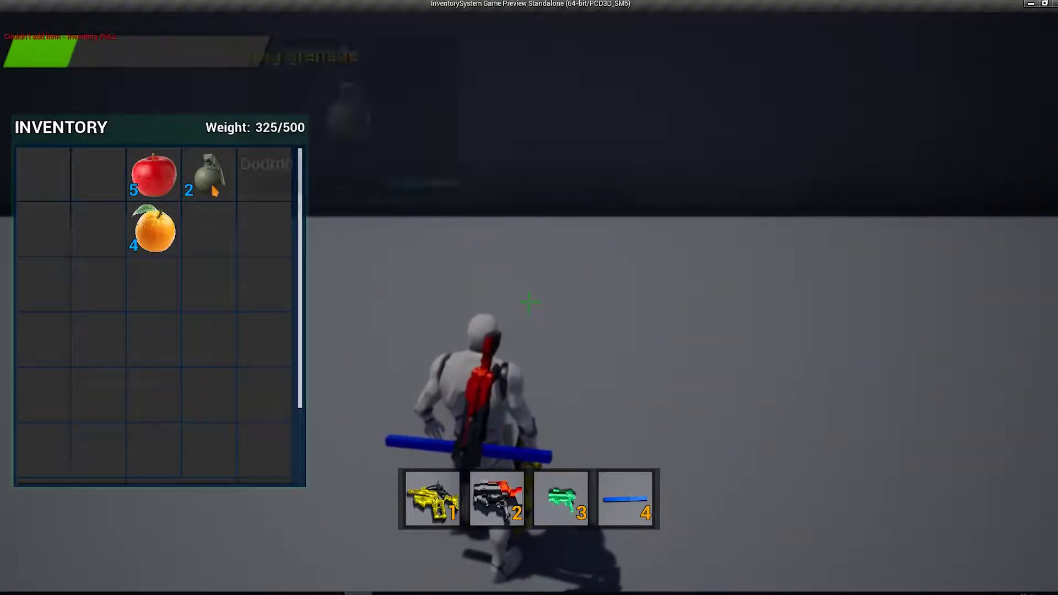
drag(214, 191, 534, 222)
click(509, 319)
mouse_move(562, 499)
mouse_down()
mouse_move(227, 264)
mouse_move(217, 292)
mouse_move(100, 284)
mouse_up()
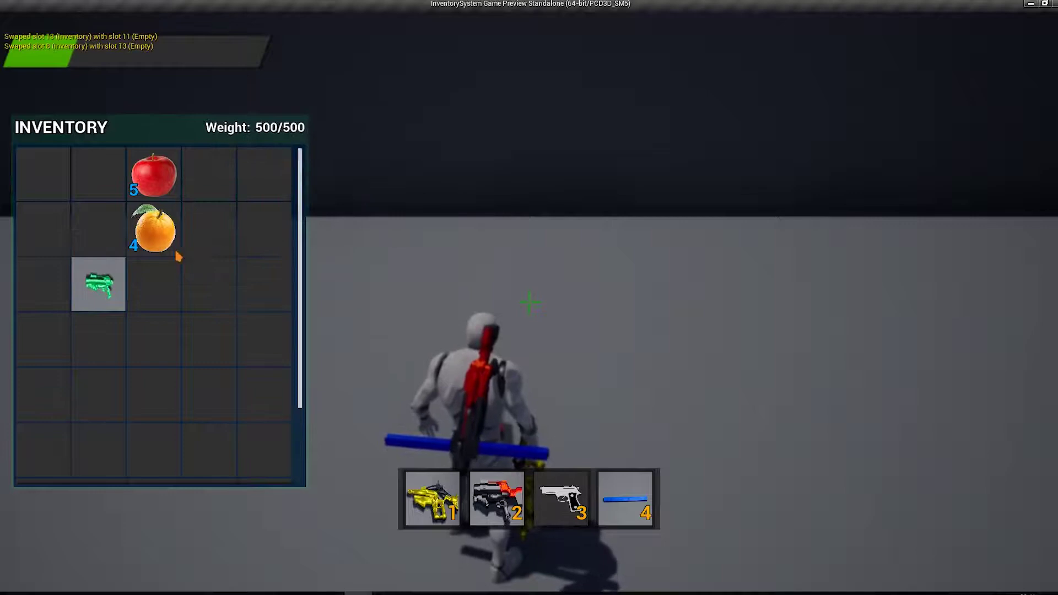
drag(154, 229, 123, 270)
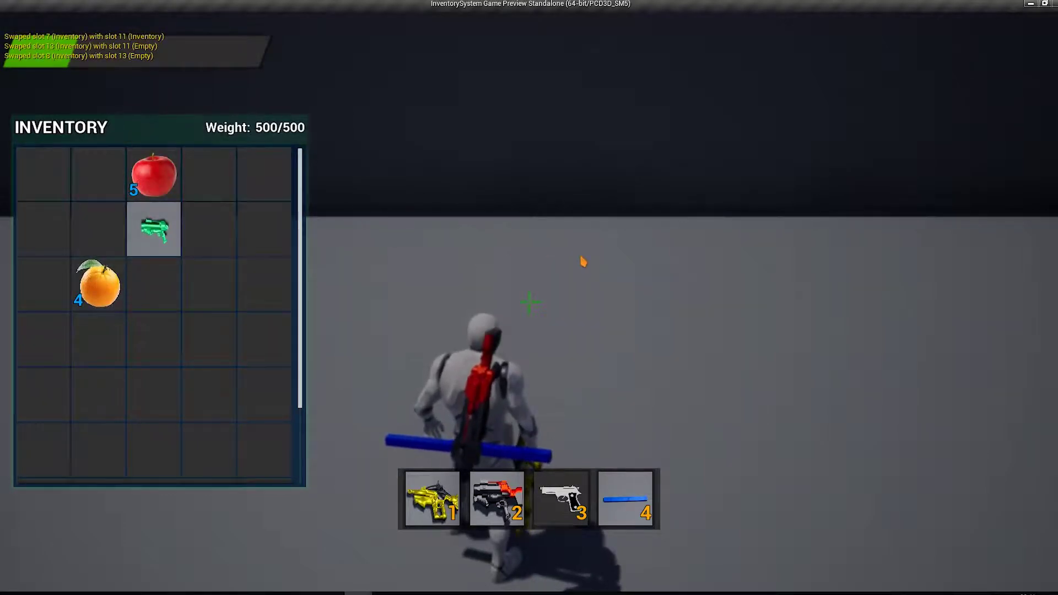
Eat one apple and two oranges, bringing the weight to 425/500.
right_click(165, 186)
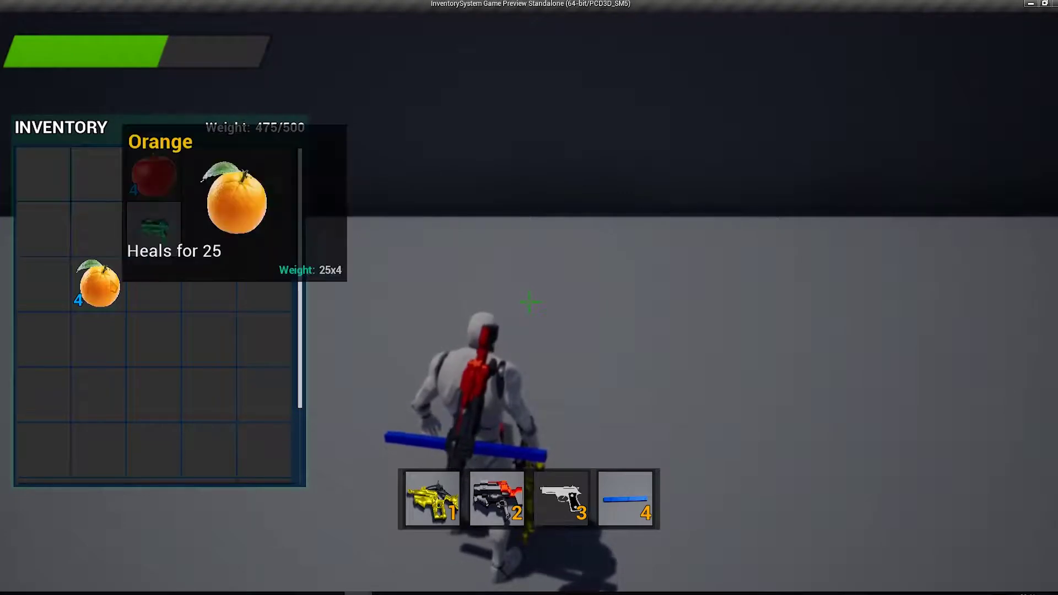
right_click(100, 284)
right_click(113, 293)
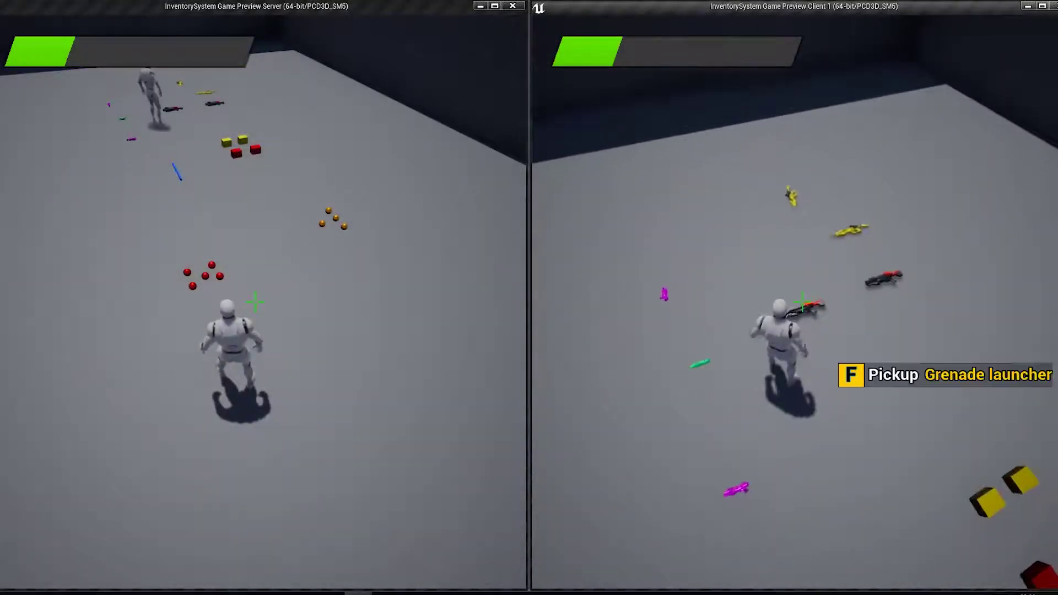
As the client, pick up the grenade launcher, Yellow Rifle and Ammo 2 x25.
key(f)
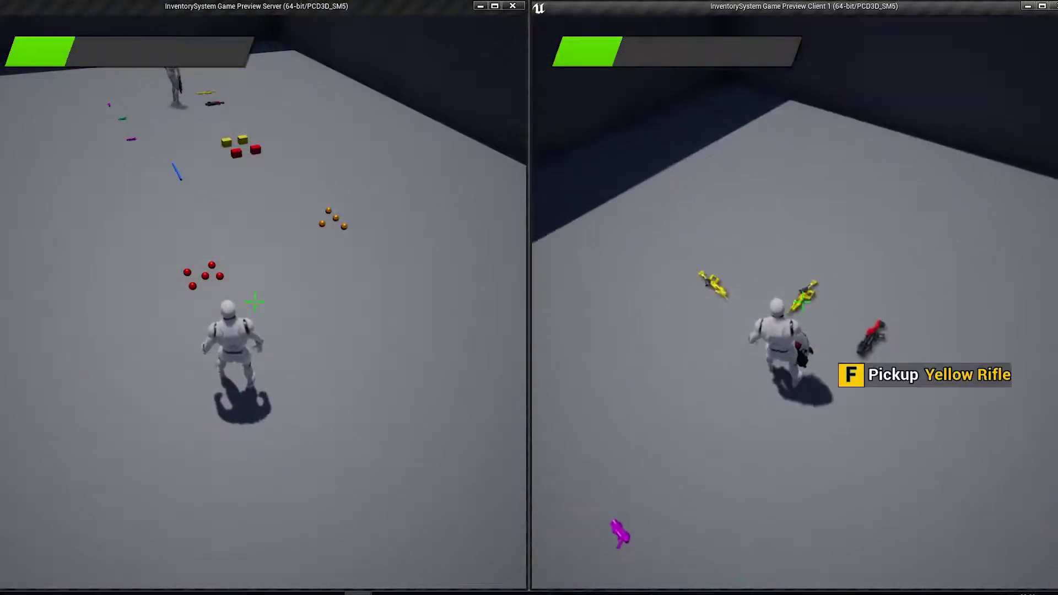
key(f)
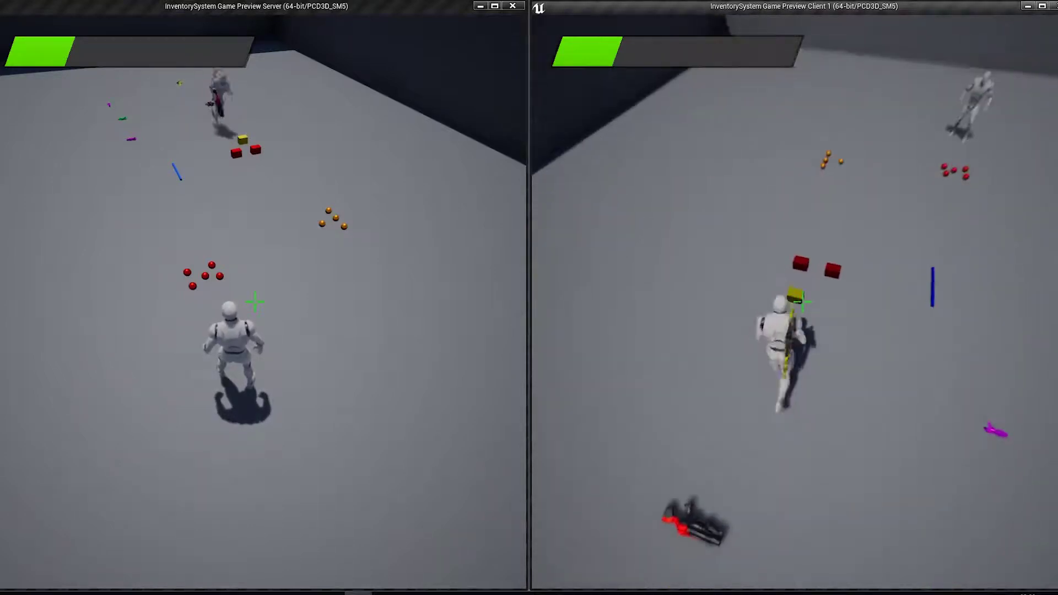
key(i)
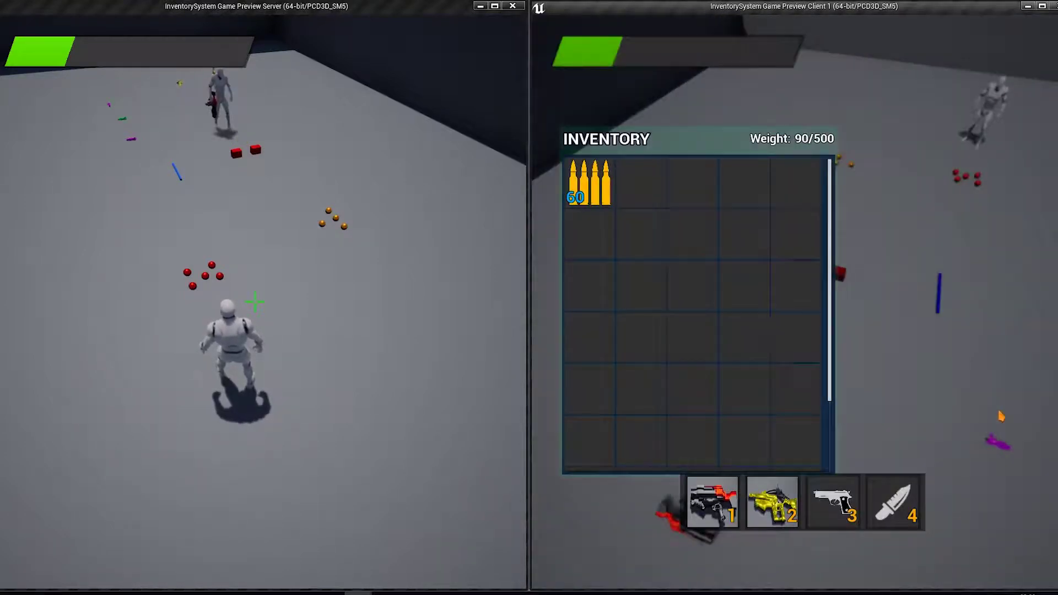
key(i)
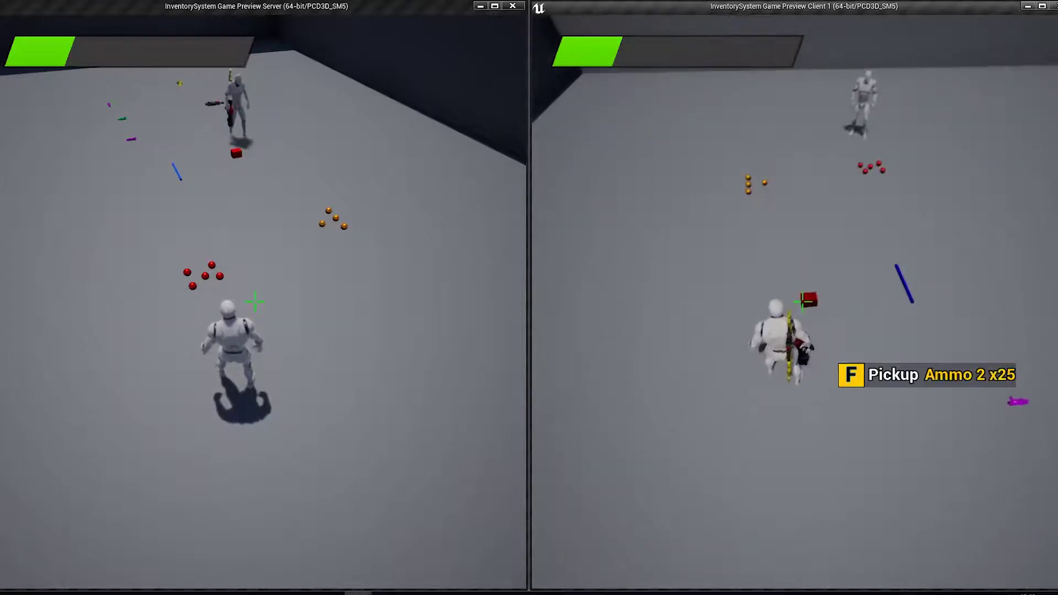
key(f)
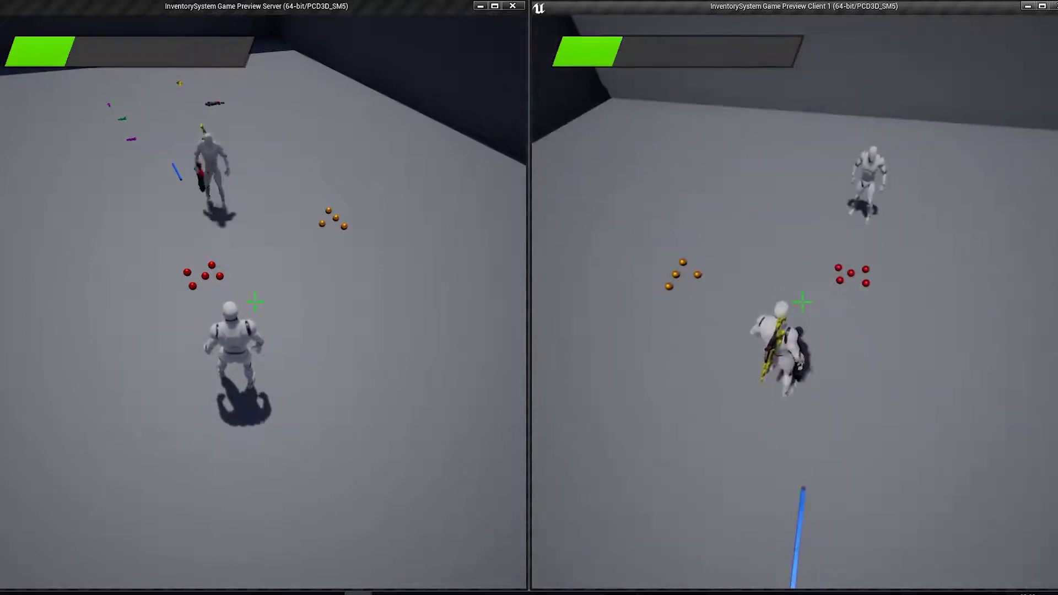
Drop the Yellow Rifle from the client's hotbar into the world.
key(i)
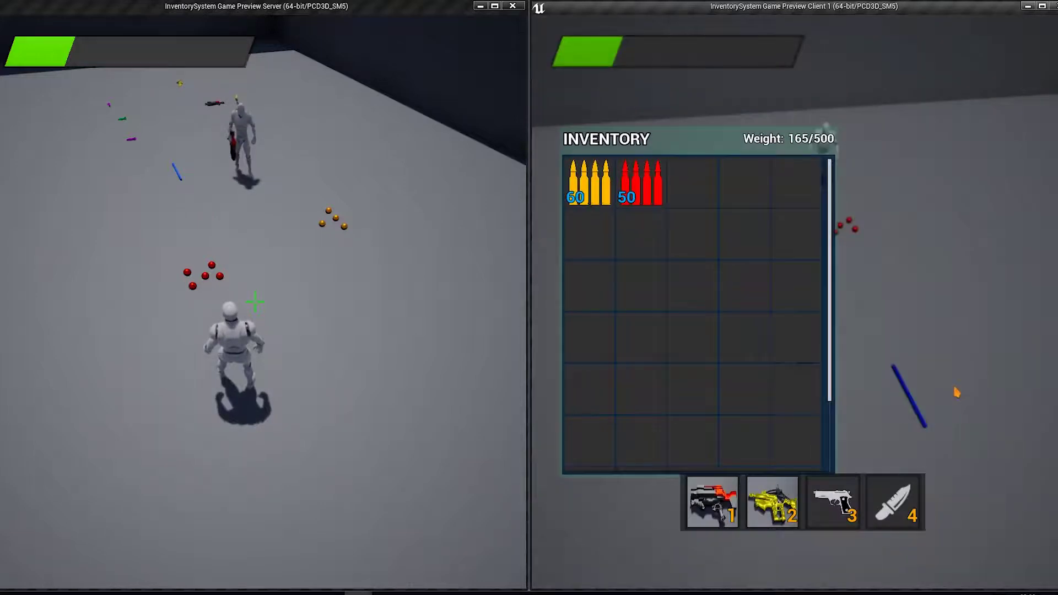
drag(797, 510, 956, 376)
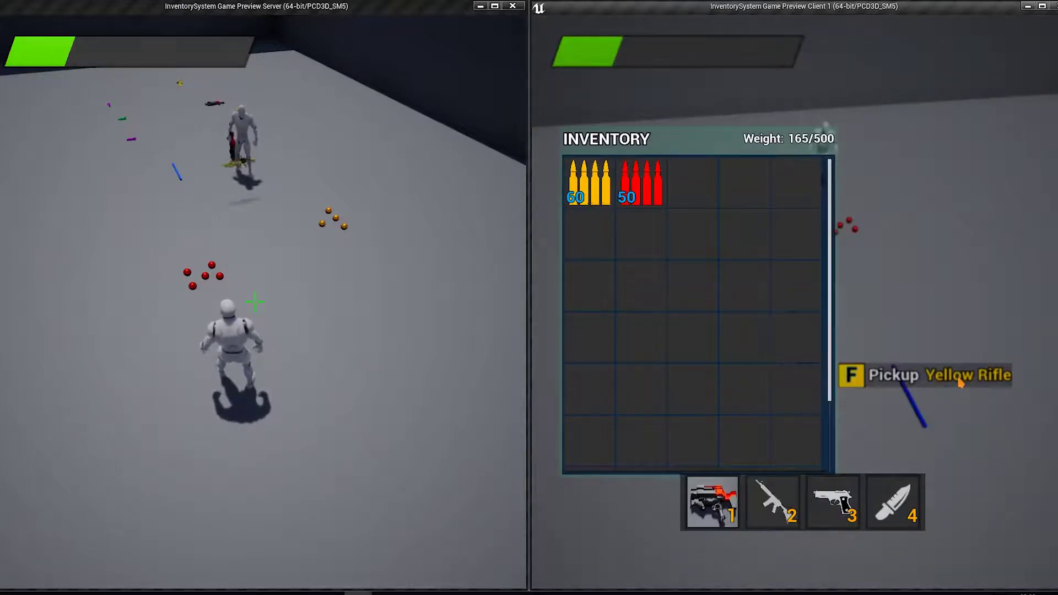
key(i)
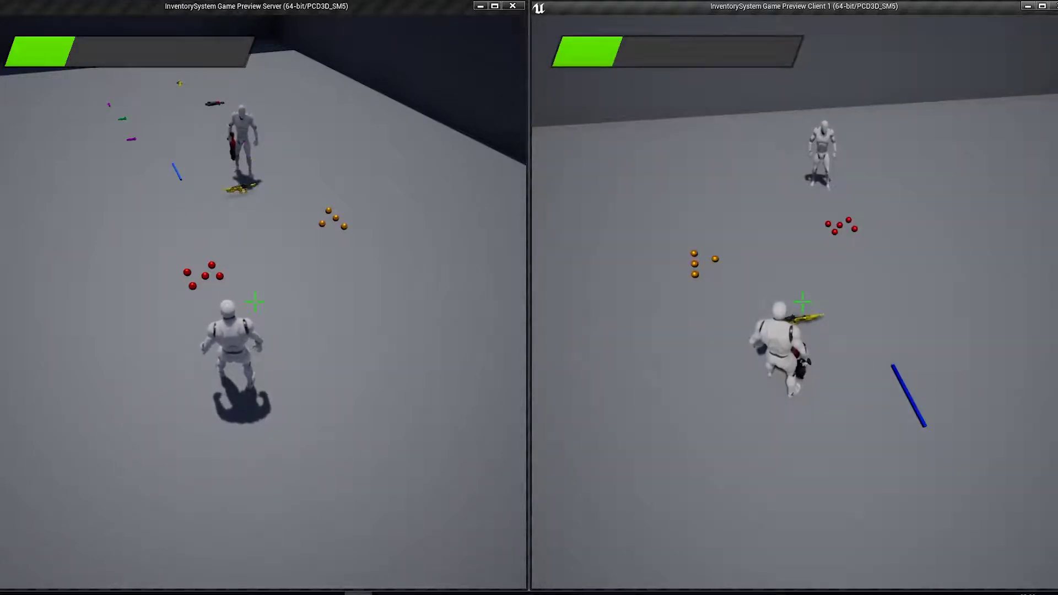
Pick up the Yellow Rifle as the server, then view the GrenadeLauncher, Ammo and Ammo2 rows in PickupData.
key(w)
key(f)
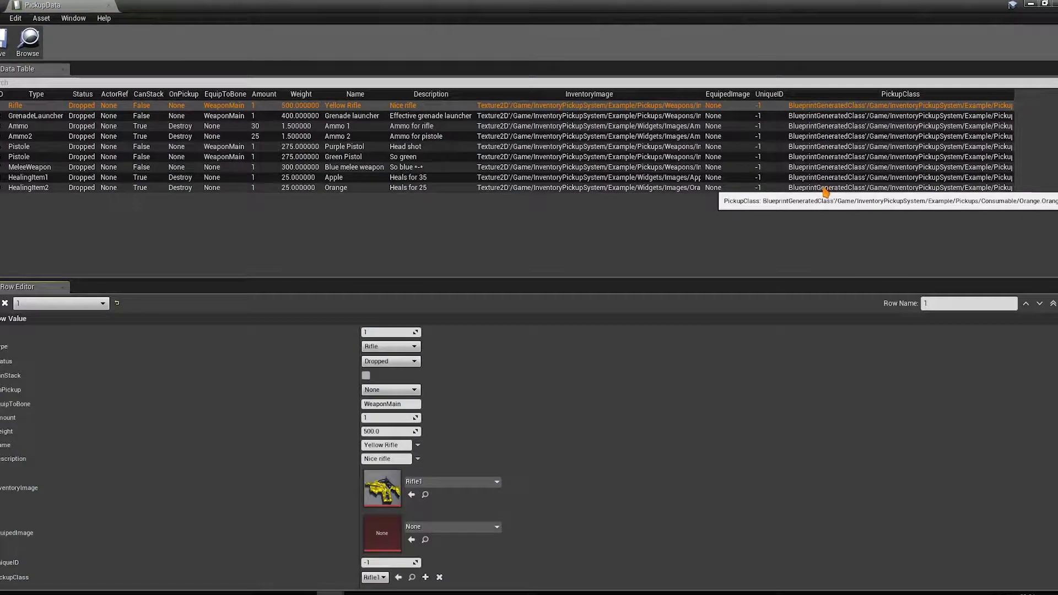
click(70, 117)
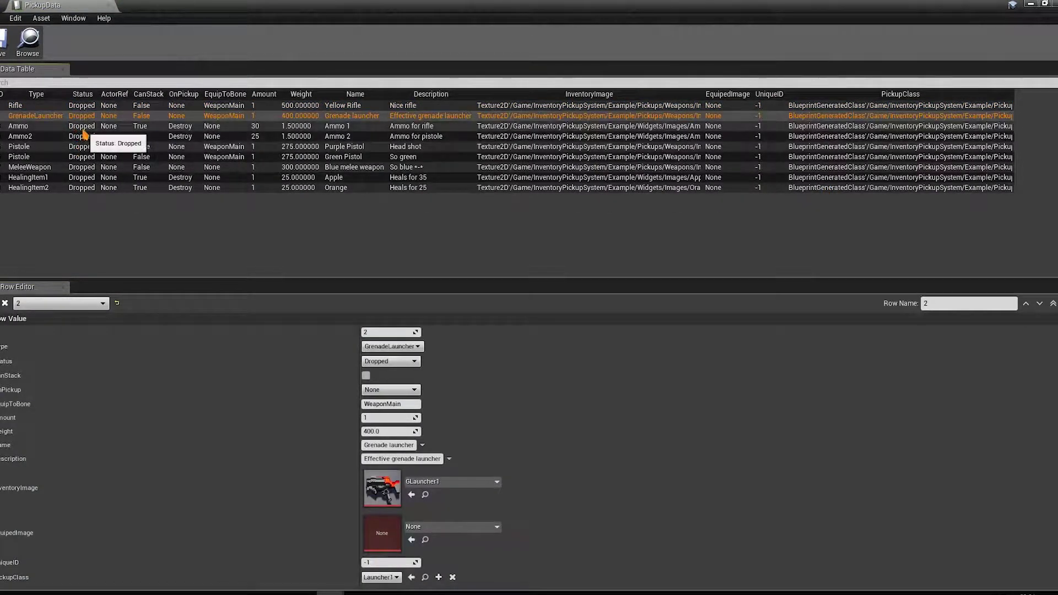
click(85, 128)
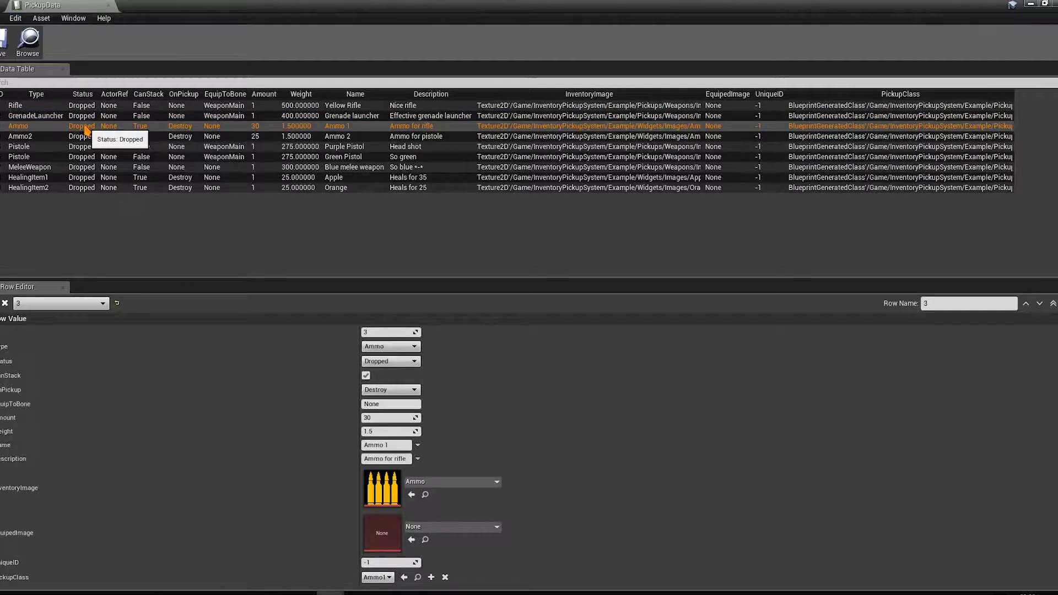
click(85, 138)
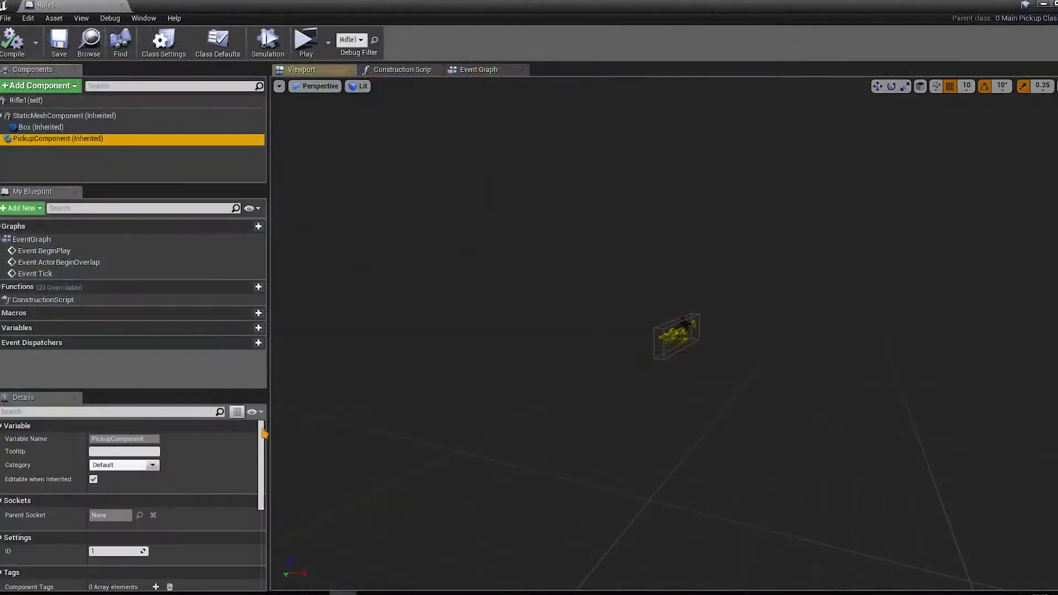
Confirm Rifle1's PickupComponent ID is 1, then open the INVENTORY widget Blueprint.
scroll(185, 503, down, 3)
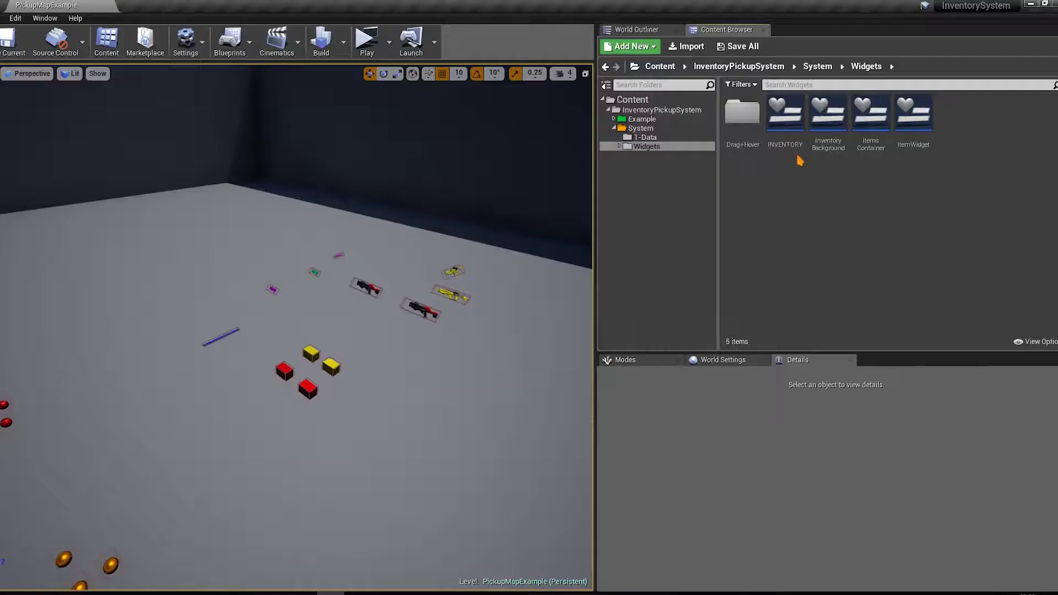
double_click(797, 156)
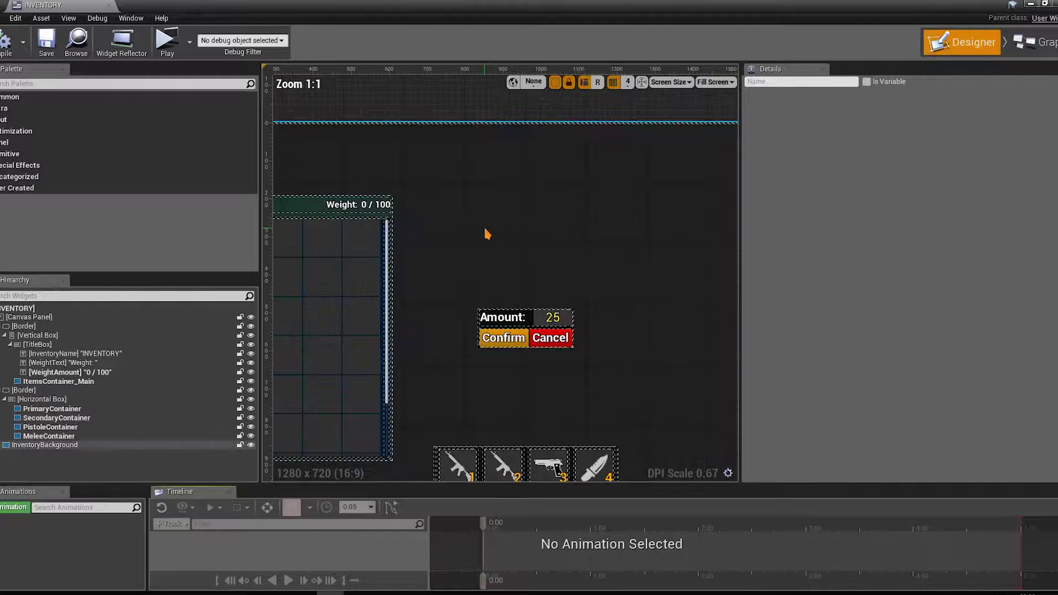
click(462, 221)
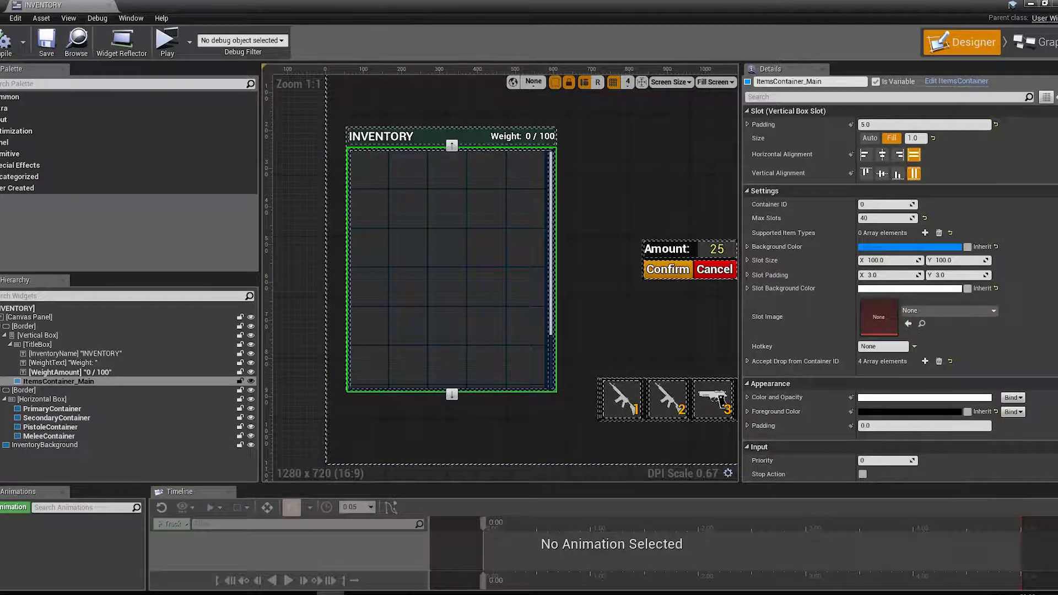
scroll(762, 154, down, 2)
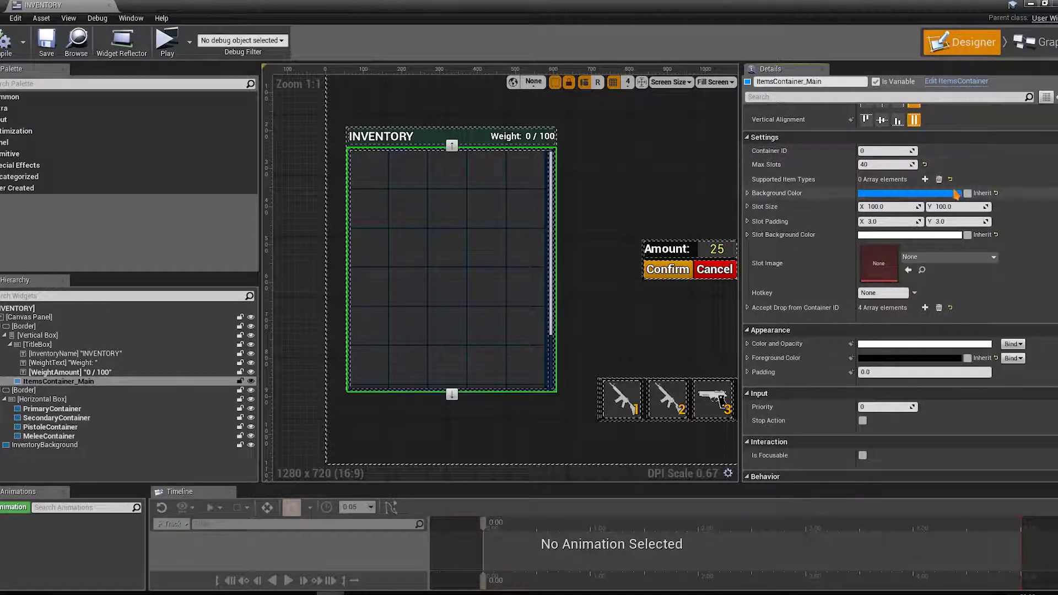
click(949, 259)
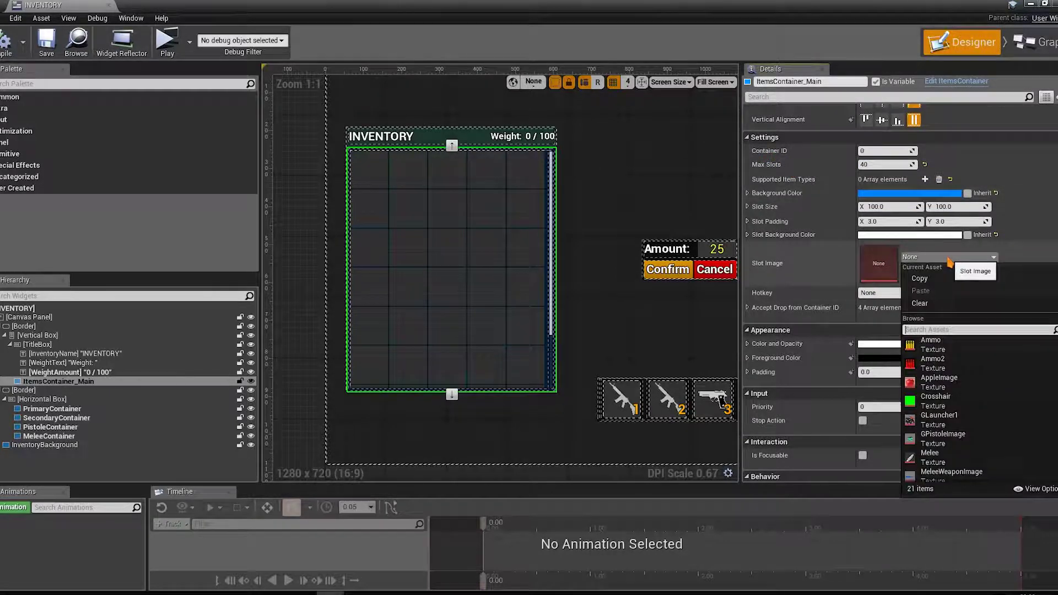
scroll(978, 373, down, 2)
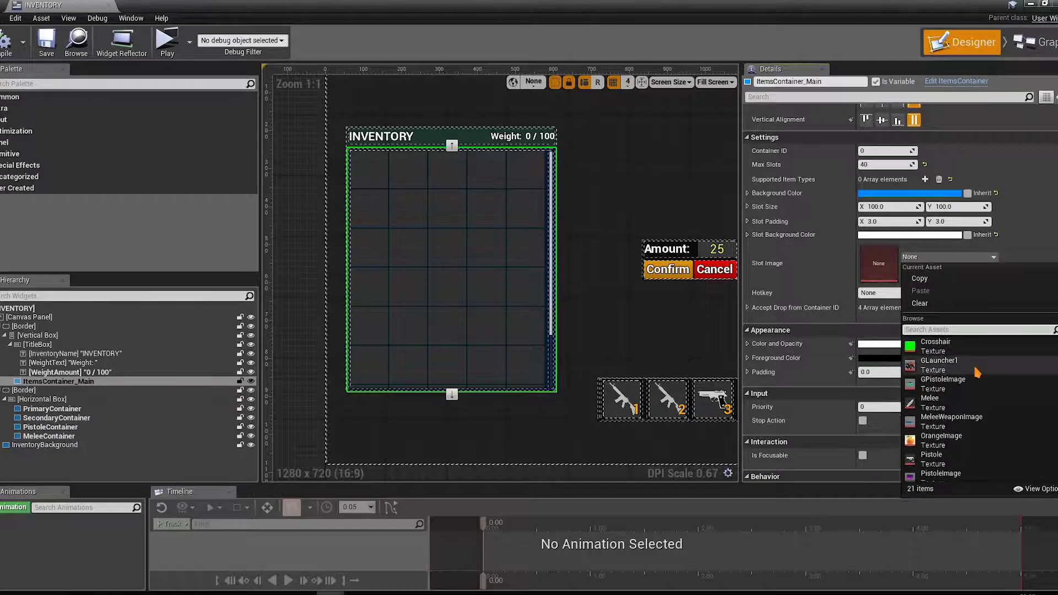
click(940, 402)
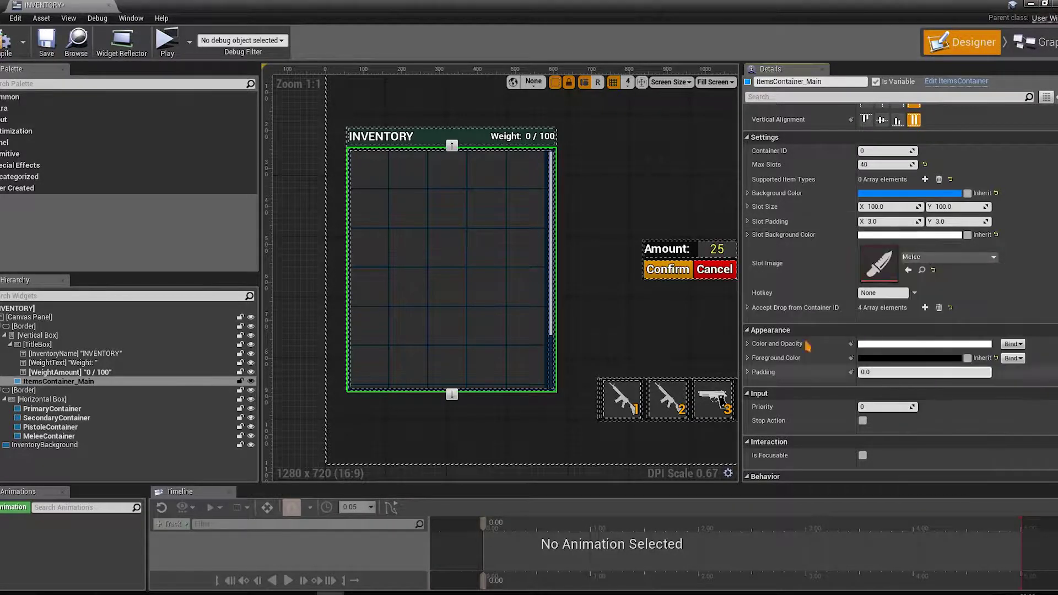
click(7, 44)
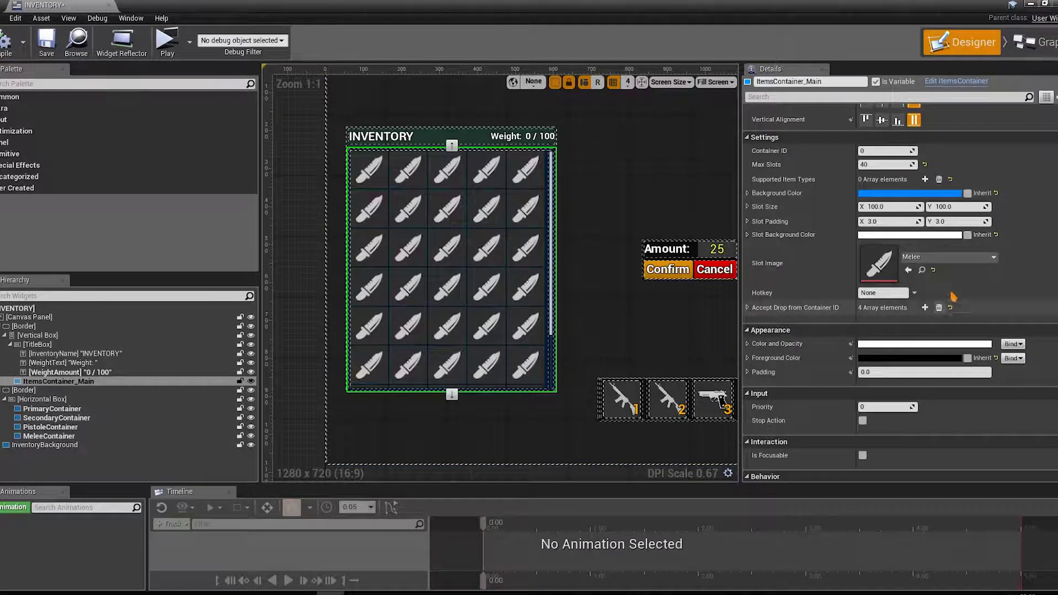
click(945, 257)
click(935, 322)
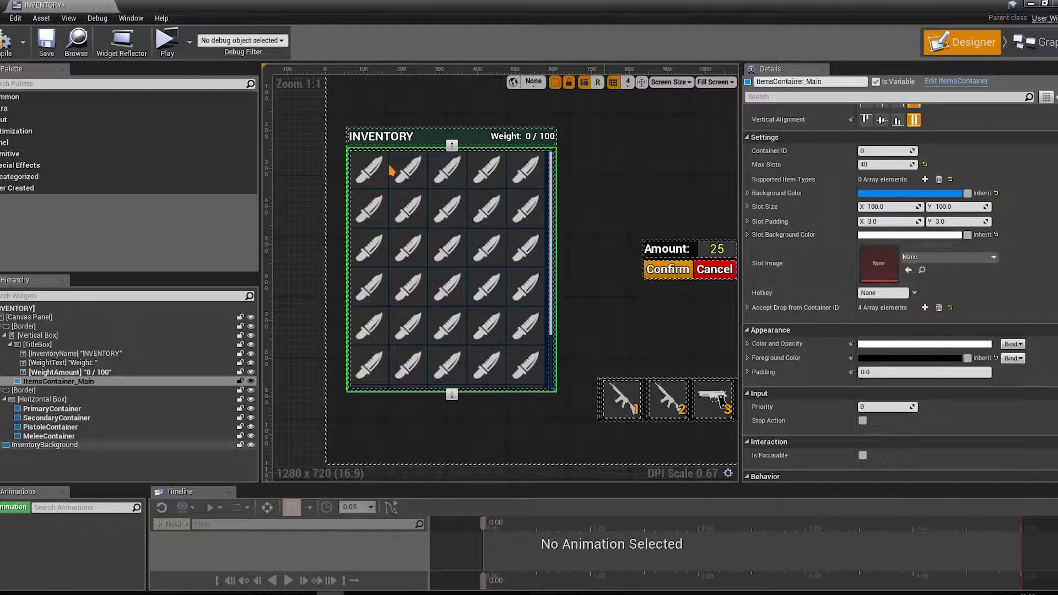
click(7, 49)
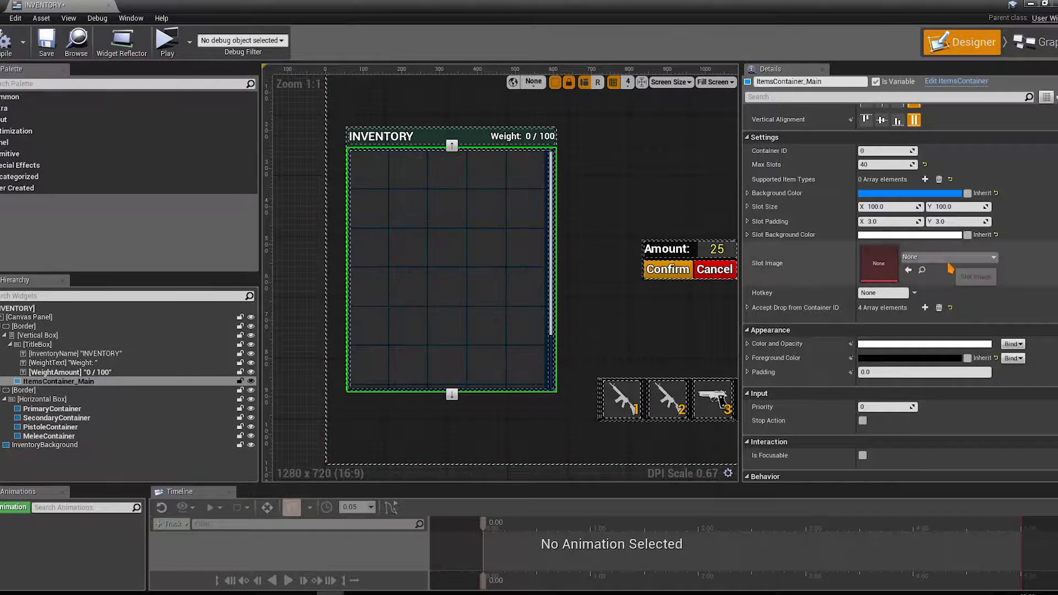
scroll(1003, 292, up, 2)
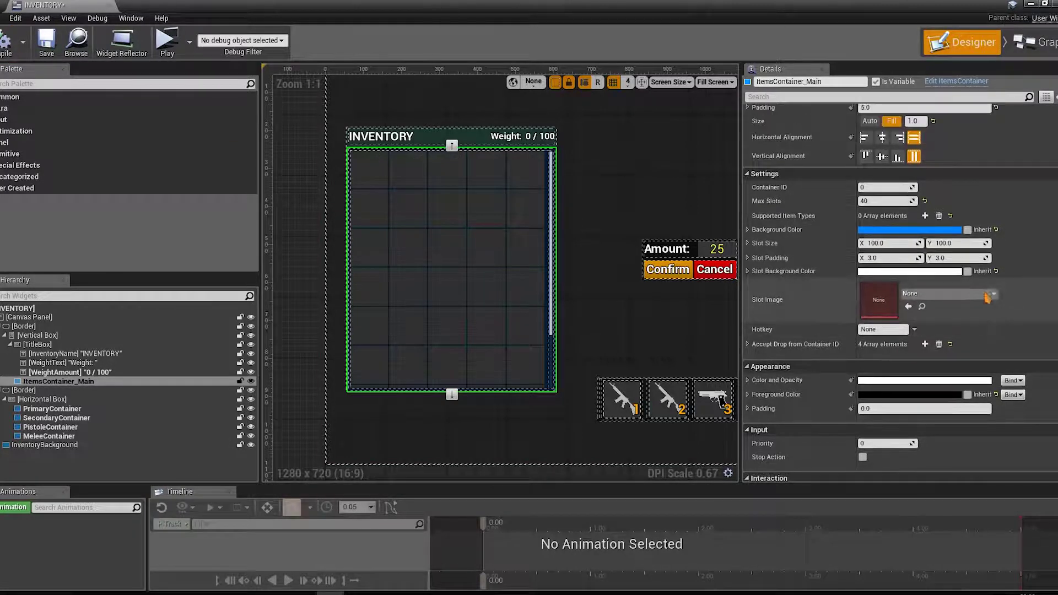
Expand the Accept Drop from Container ID list and check the PrimaryContainer's Container ID.
click(748, 344)
scroll(926, 337, down, 3)
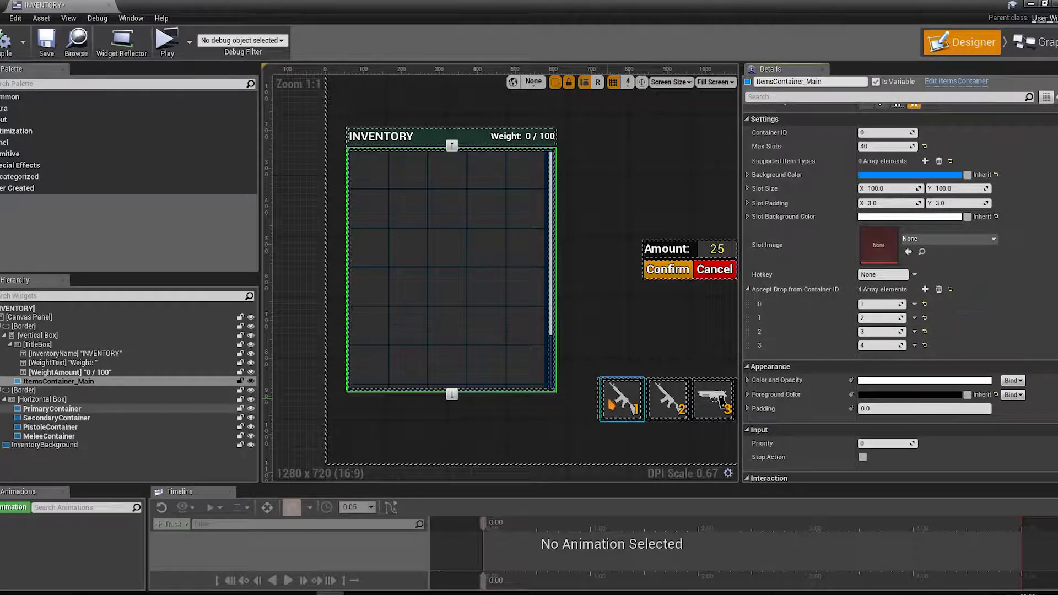
click(53, 408)
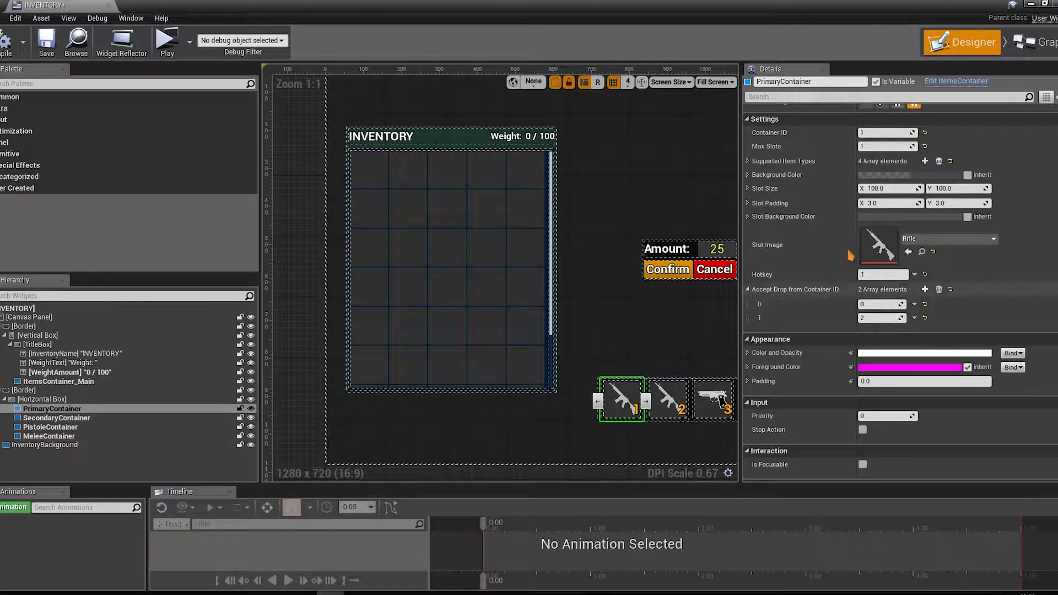
click(882, 133)
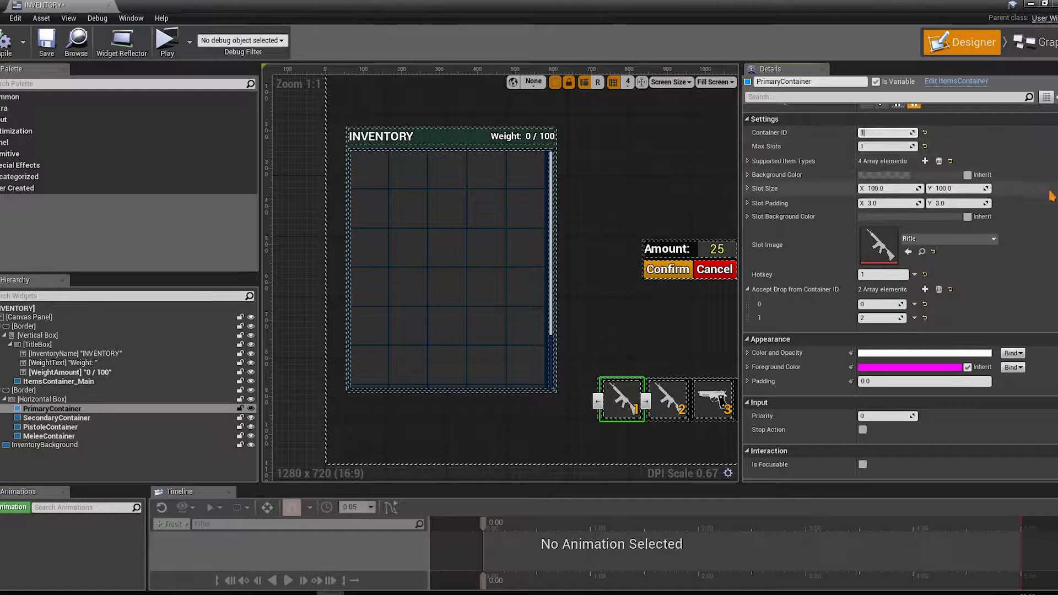
Inspect the Details of SecondaryContainer, PistoleContainer and MeleeContainer in turn.
click(678, 398)
right_drag(692, 349, 602, 326)
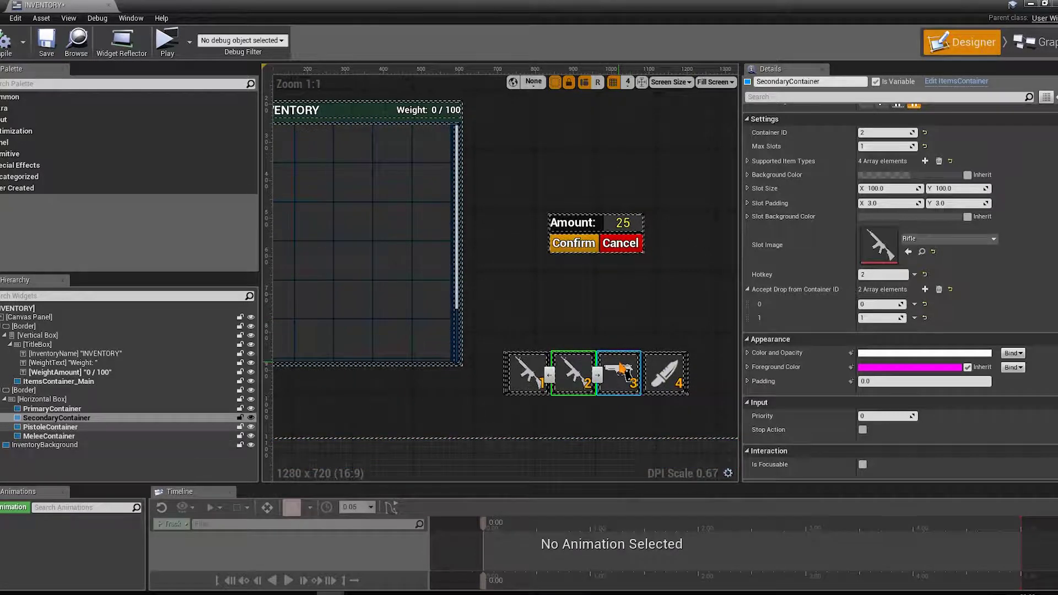
click(621, 370)
click(665, 373)
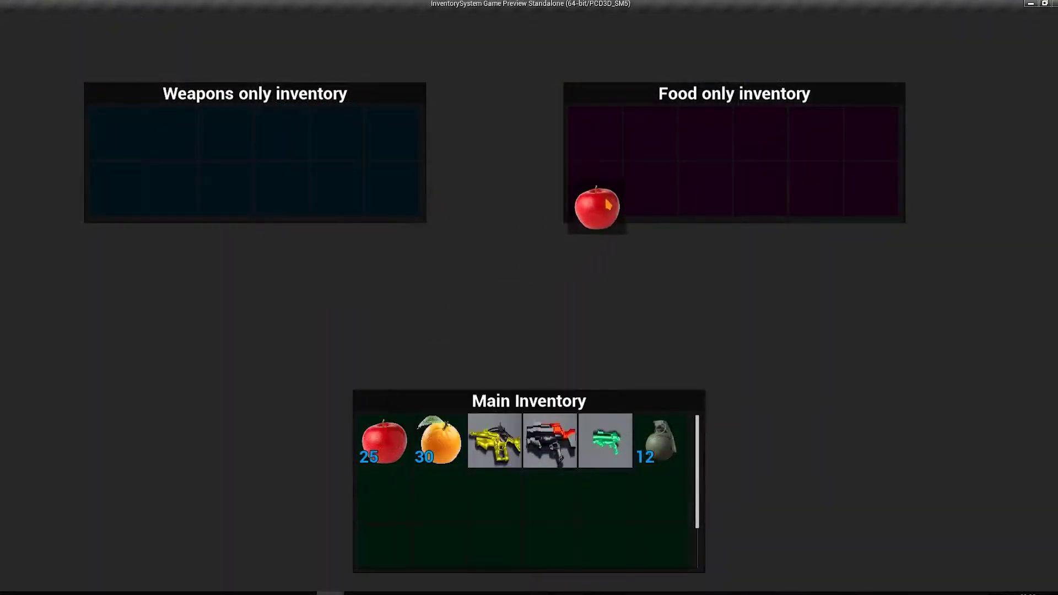
Drag three apples and three oranges from Main Inventory into the Food only grid.
drag(608, 205, 606, 203)
drag(438, 441, 659, 198)
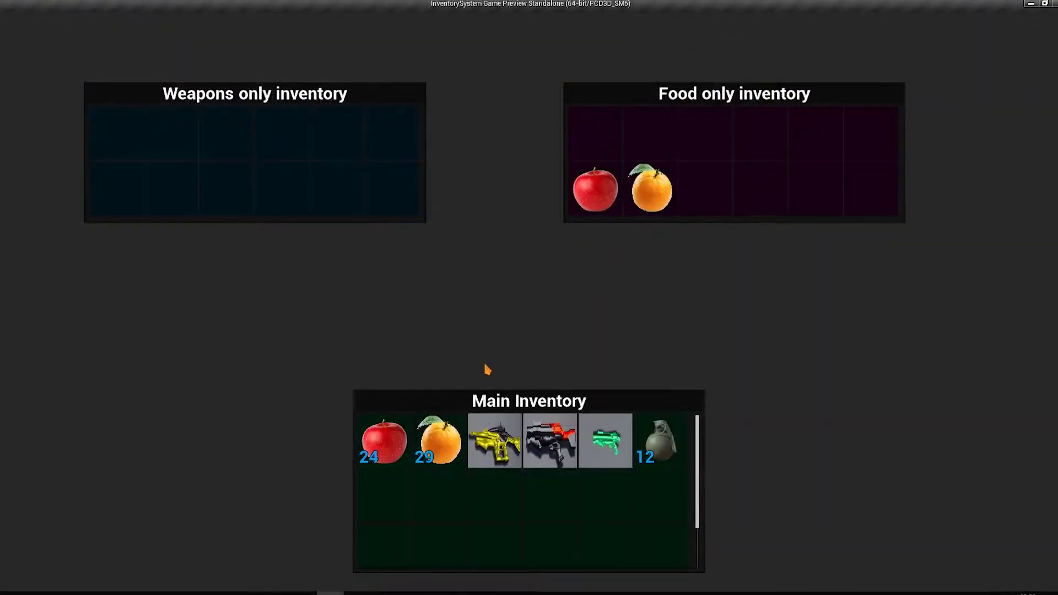
drag(438, 441, 656, 204)
drag(594, 229, 595, 213)
drag(854, 154, 857, 152)
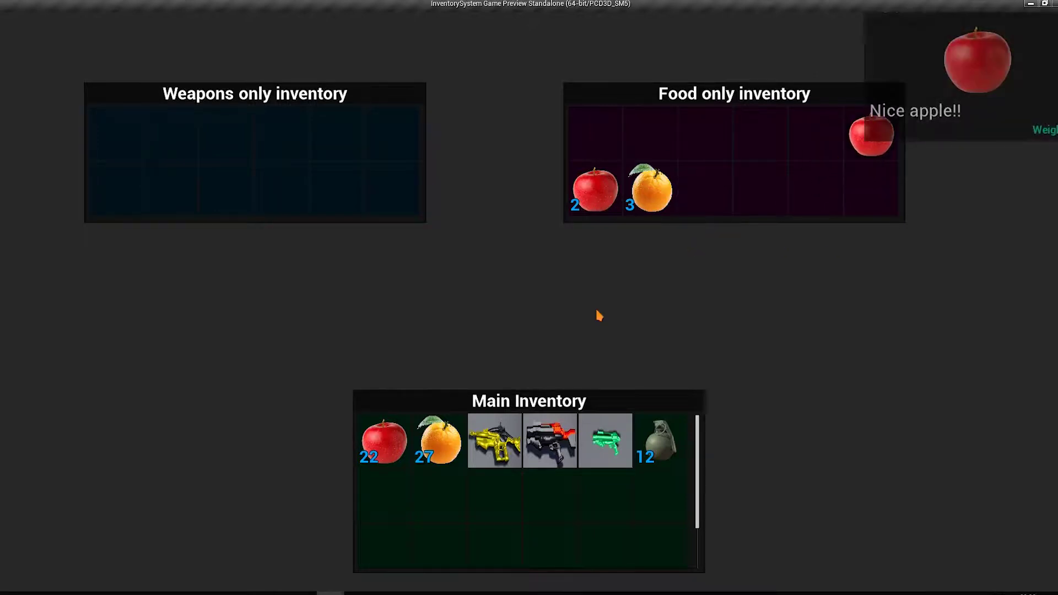
drag(439, 441, 763, 135)
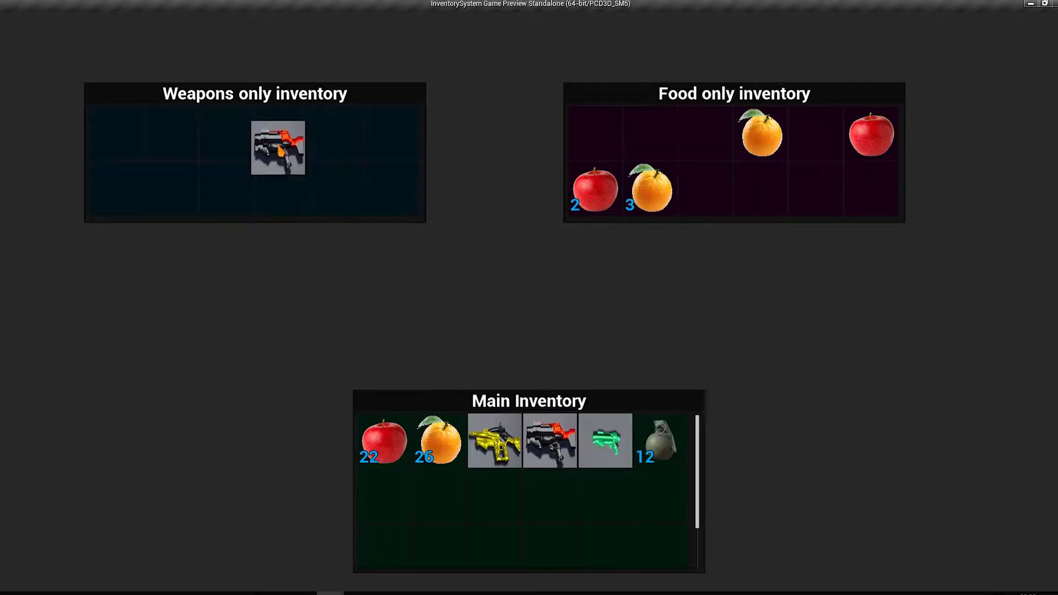
Move the black rifle, green pistol, grenades and yellow rifle into the Weapons only grid.
drag(550, 441, 279, 141)
drag(585, 459, 115, 188)
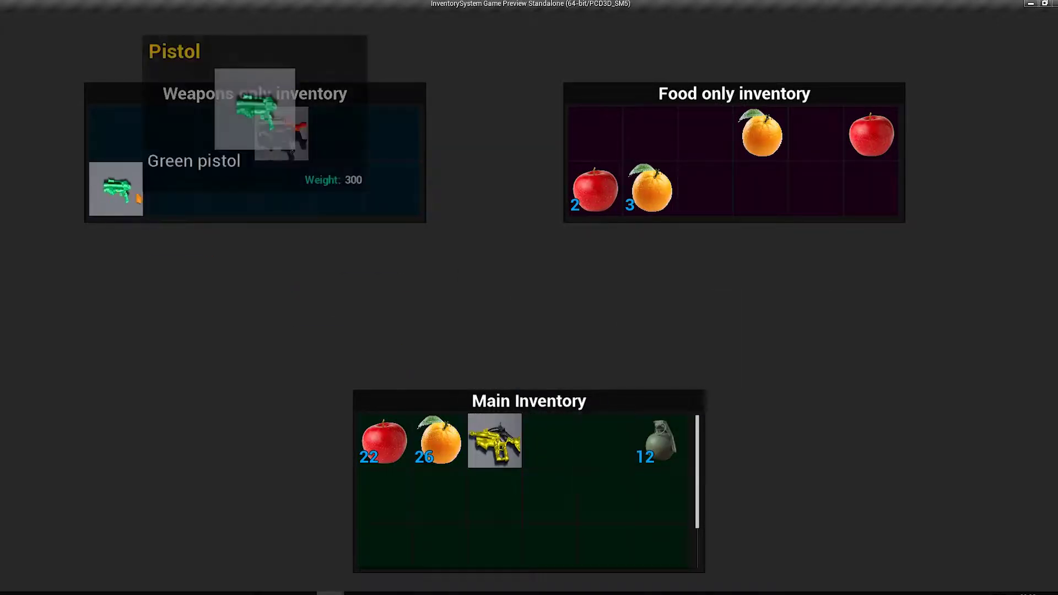
drag(416, 191, 392, 143)
drag(495, 441, 171, 135)
Rearrange the slots: return one orange to Main, swap apple and orange, regroup food and weapon slots.
drag(761, 134, 642, 439)
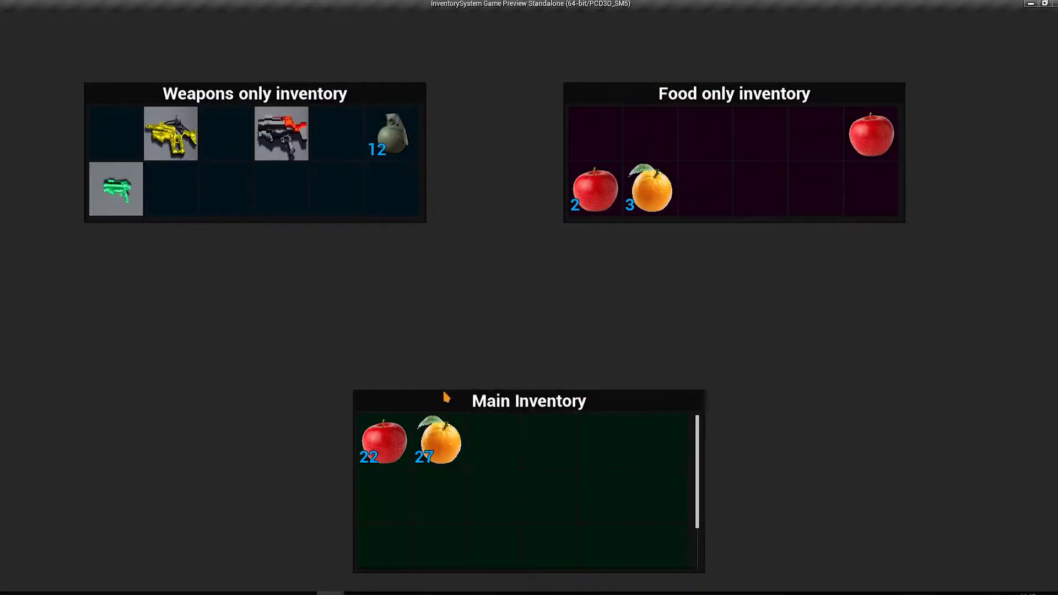
drag(385, 441, 440, 441)
mouse_move(652, 187)
mouse_down()
mouse_move(661, 132)
mouse_move(652, 133)
mouse_up()
drag(595, 189, 596, 134)
drag(281, 133, 289, 194)
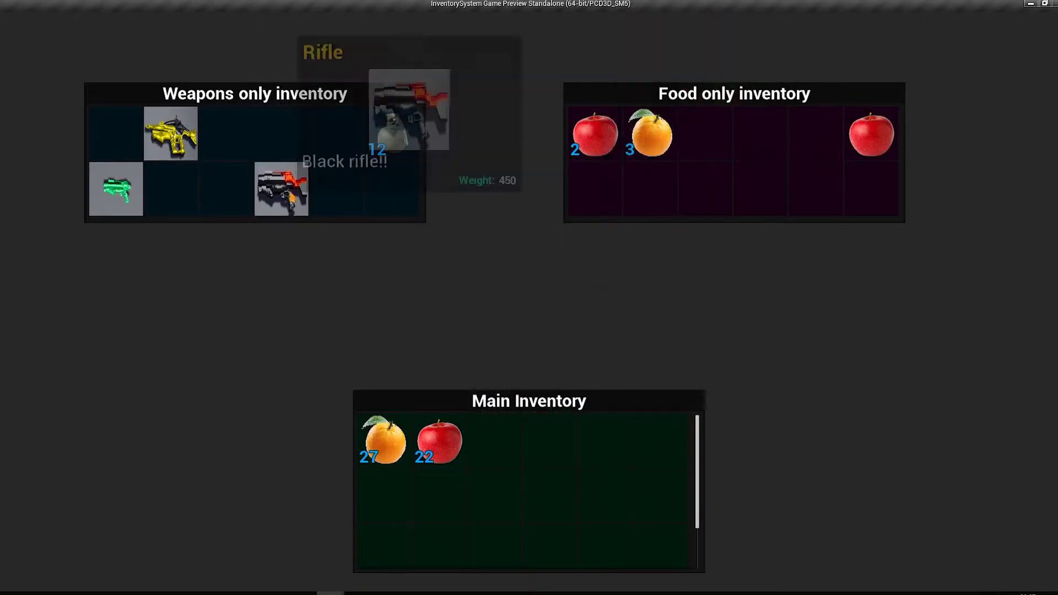
drag(871, 135, 728, 135)
drag(648, 138, 761, 187)
Move the yellow rifle, green pistol and 12 frag grenades back into Main Inventory, keeping only the black rifle in Weapons.
drag(406, 475, 607, 499)
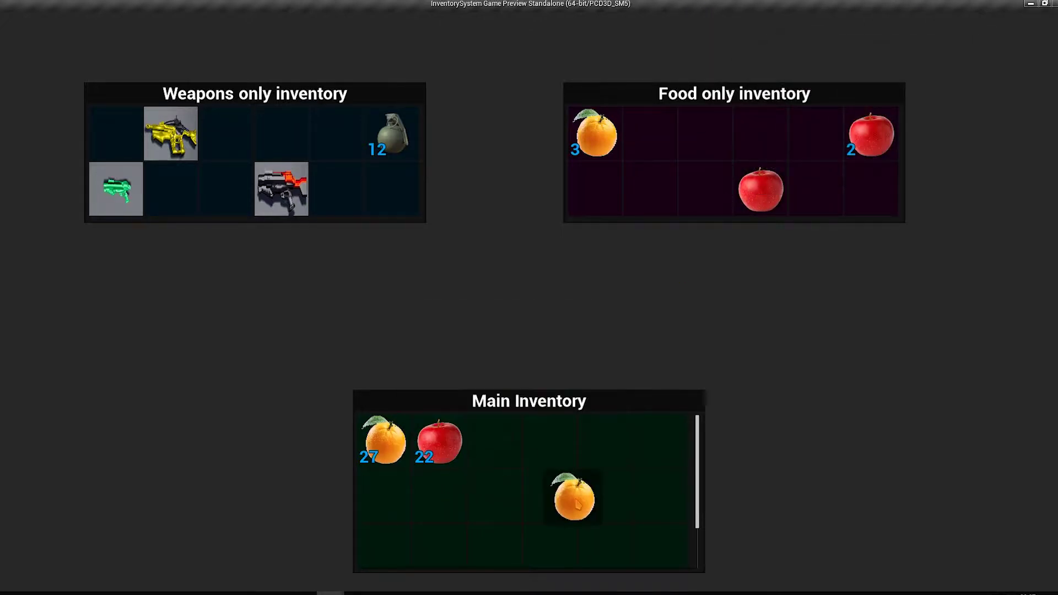
drag(171, 133, 495, 546)
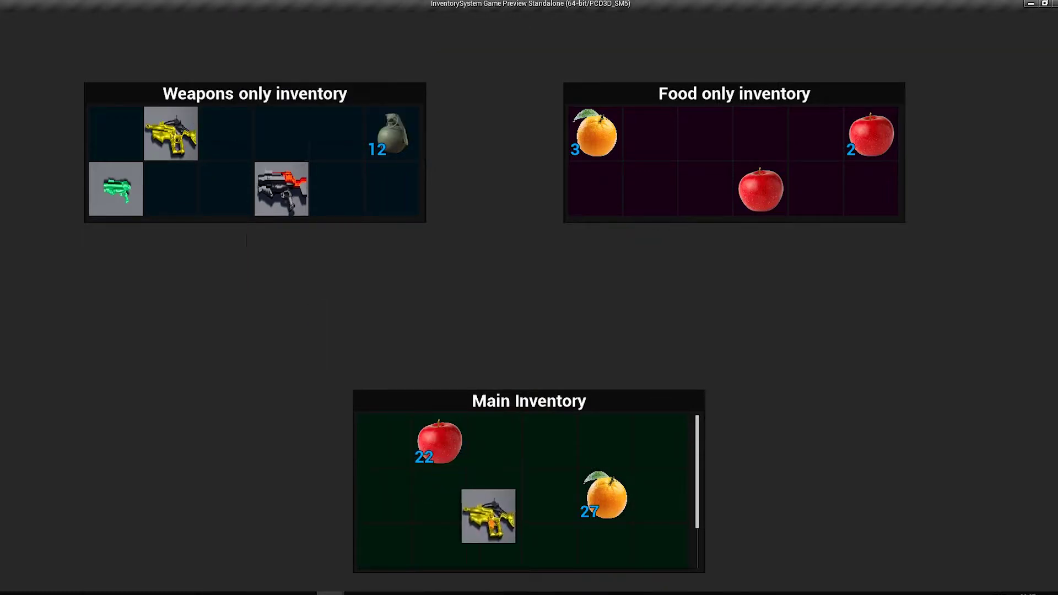
drag(383, 315, 550, 443)
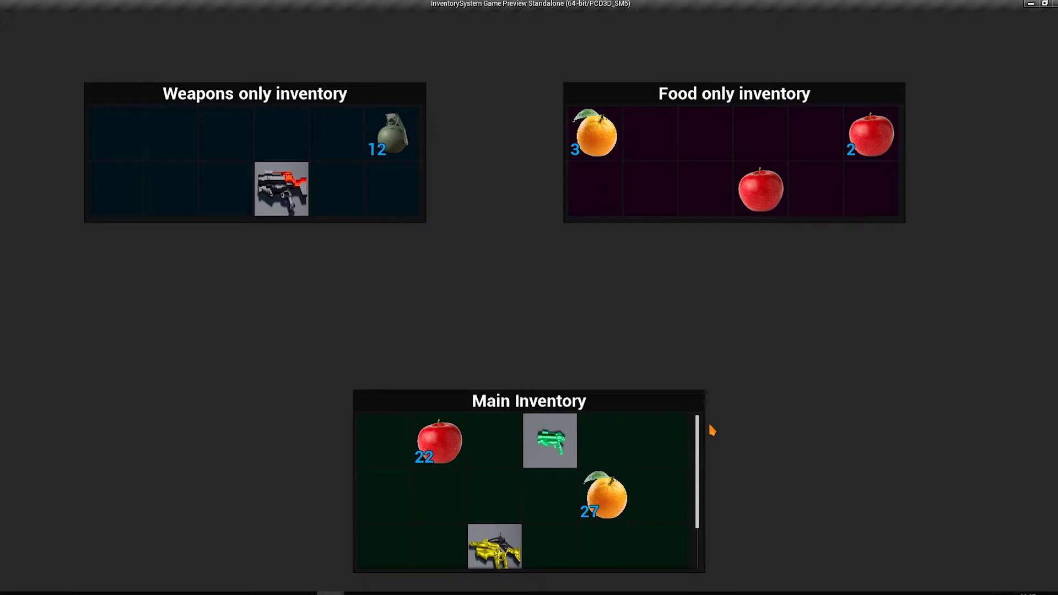
drag(393, 137, 658, 441)
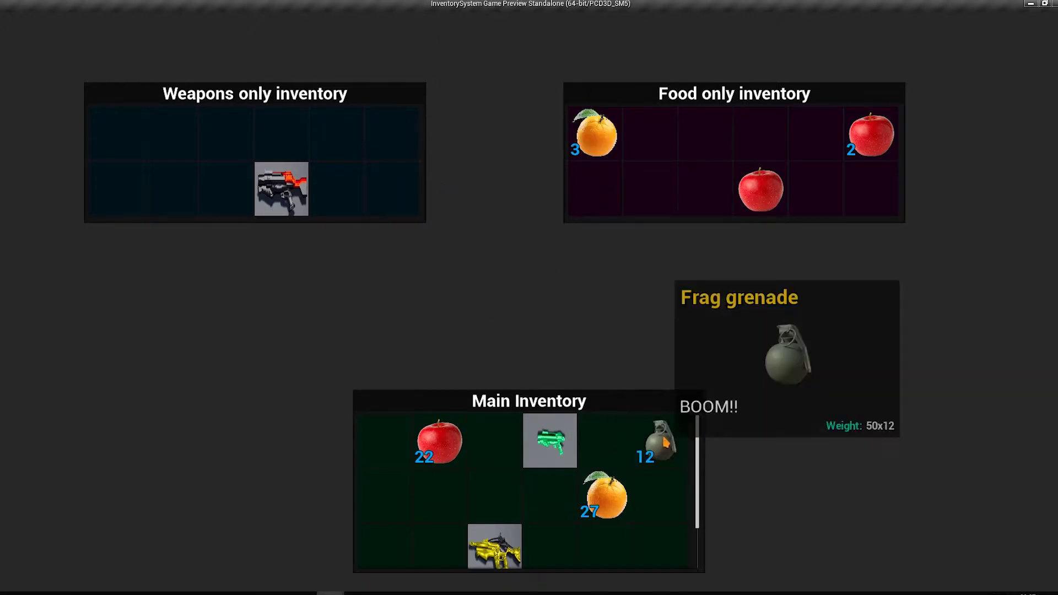
drag(270, 196, 627, 196)
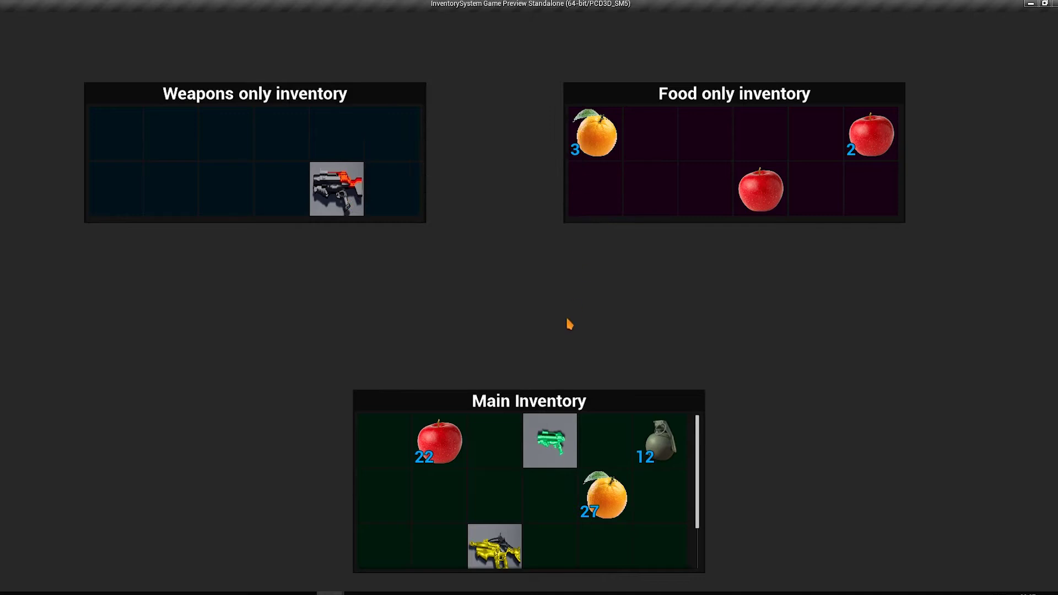